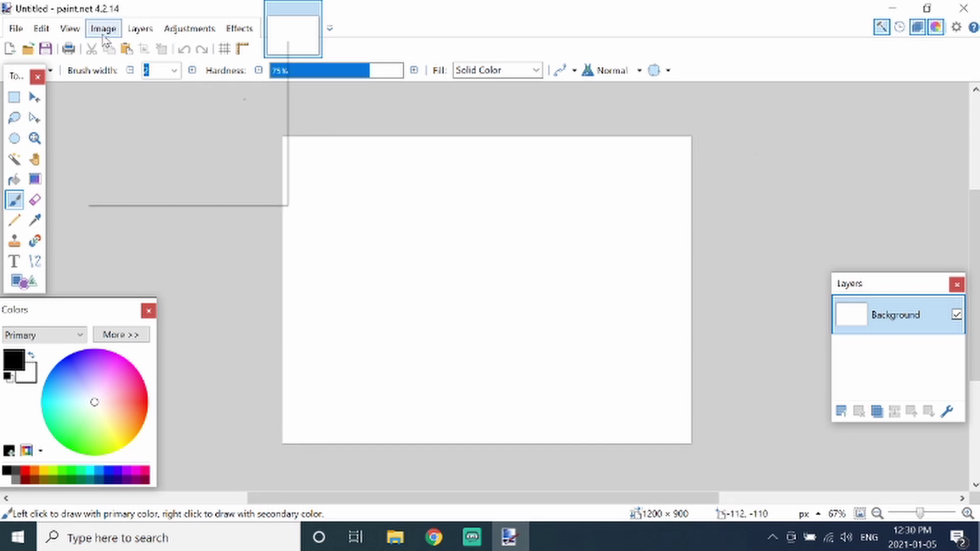
Resize the blank canvas from 1200 × 900 to 1920 × 1080 pixels with aspect ratio unlocked
{"action": "left_click", "coordinate": [107, 36]}
{"action": "left_click", "coordinate": [143, 81]}
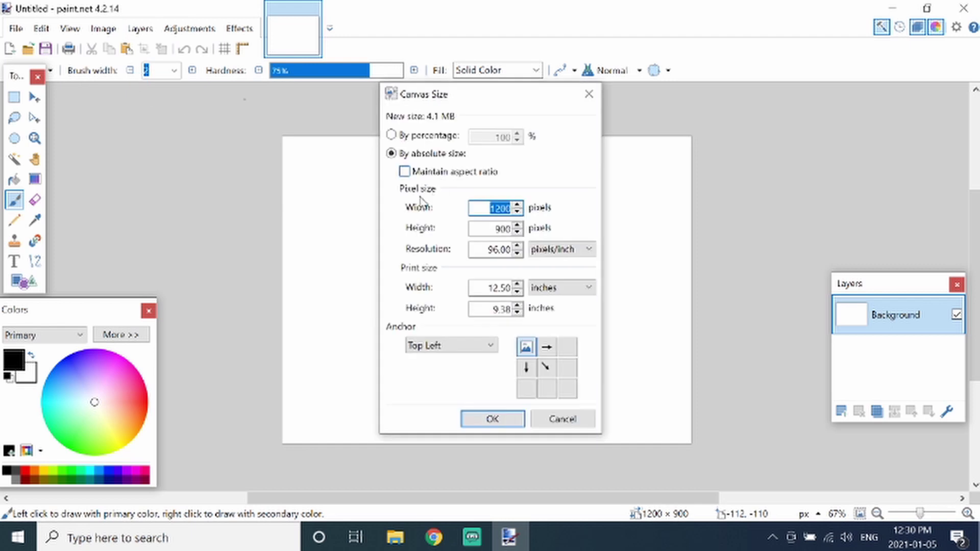
{"action": "type", "text": "1902"}
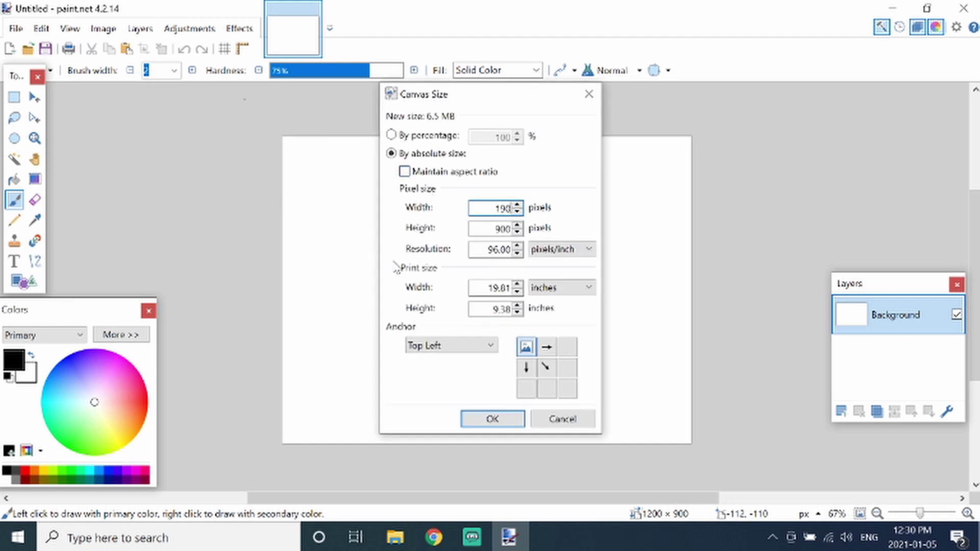
{"action": "key", "text": "BackSpace"}
{"action": "key", "text": "BackSpace"}
{"action": "type", "text": "20"}
{"action": "left_click", "coordinate": [499, 228]}
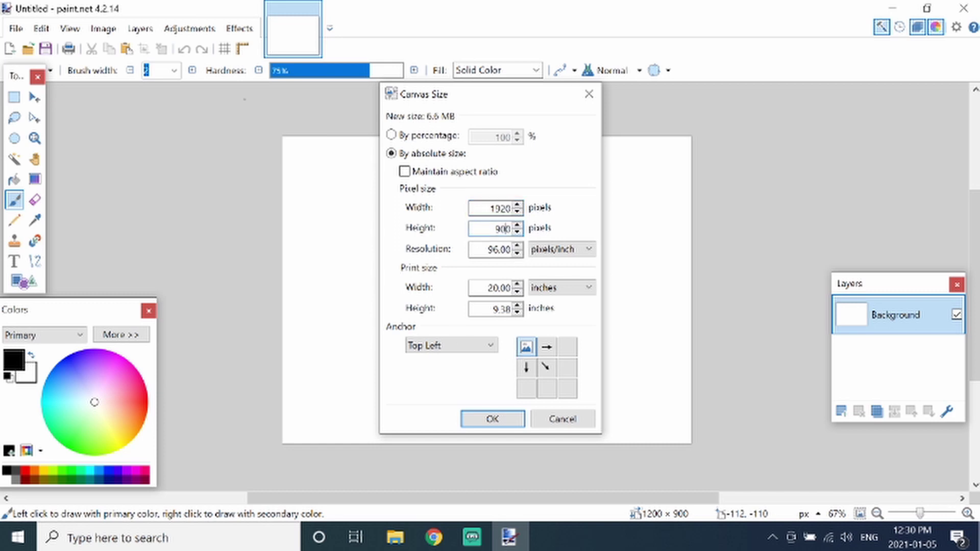
{"action": "type", "text": "1080"}
{"action": "left_click", "coordinate": [483, 421]}
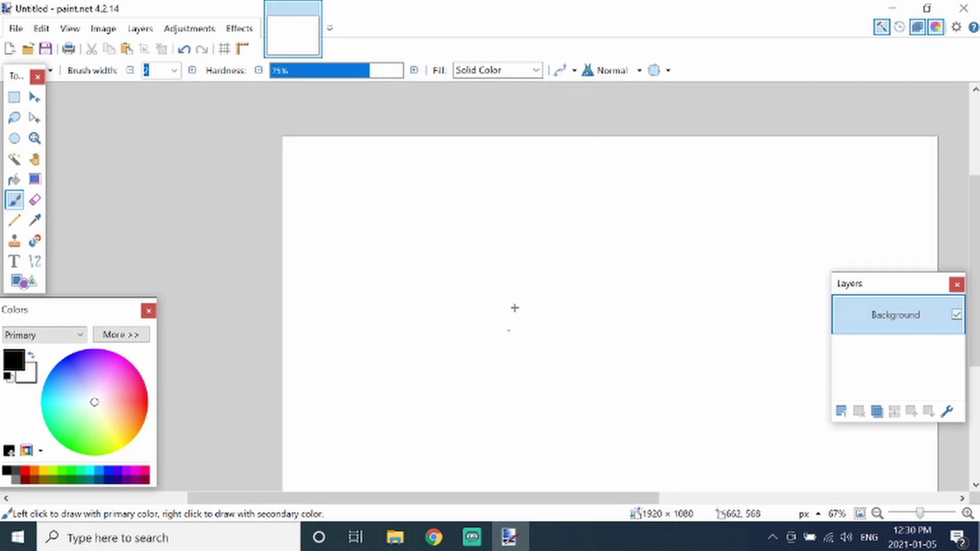
Zoom the canvas out to 50% and bring up the pokemon sinnoh map image results in Chrome
{"action": "left_click", "coordinate": [877, 515]}
{"action": "left_click_drag", "start_coordinate": [614, 499], "coordinate": [661, 500]}
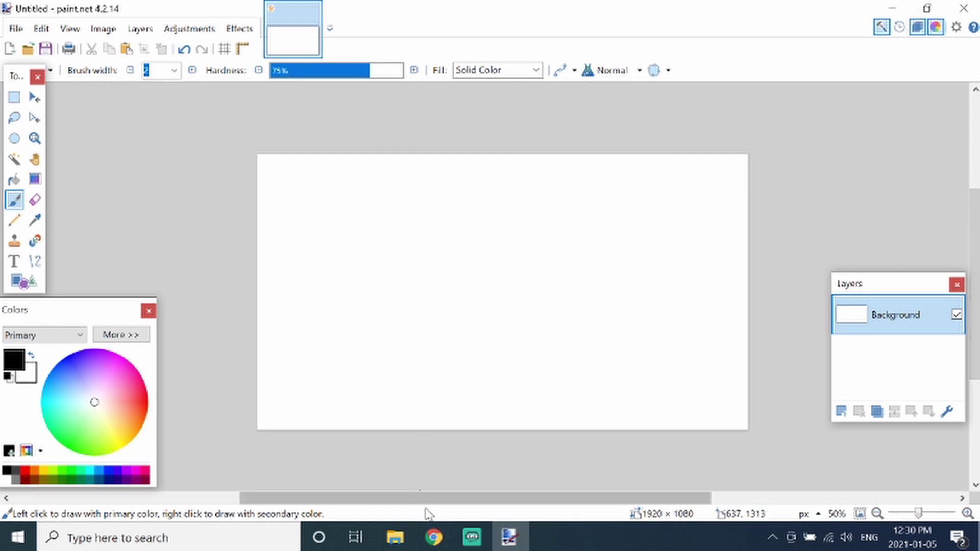
{"action": "left_click", "coordinate": [434, 537]}
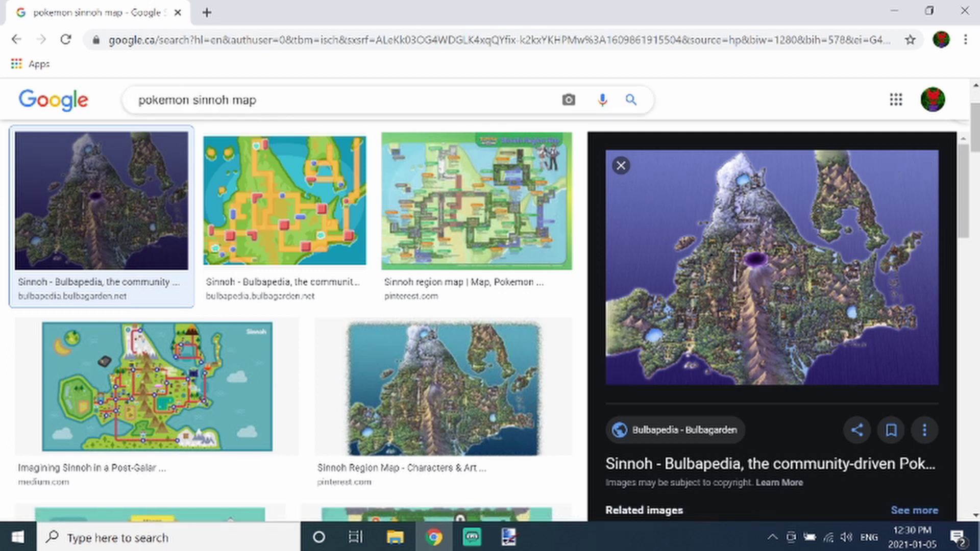
Copy the large Bulbapedia Sinnoh map image from the Google Images preview
{"action": "mouse_move", "coordinate": [772, 266]}
{"action": "right_click", "coordinate": [737, 258]}
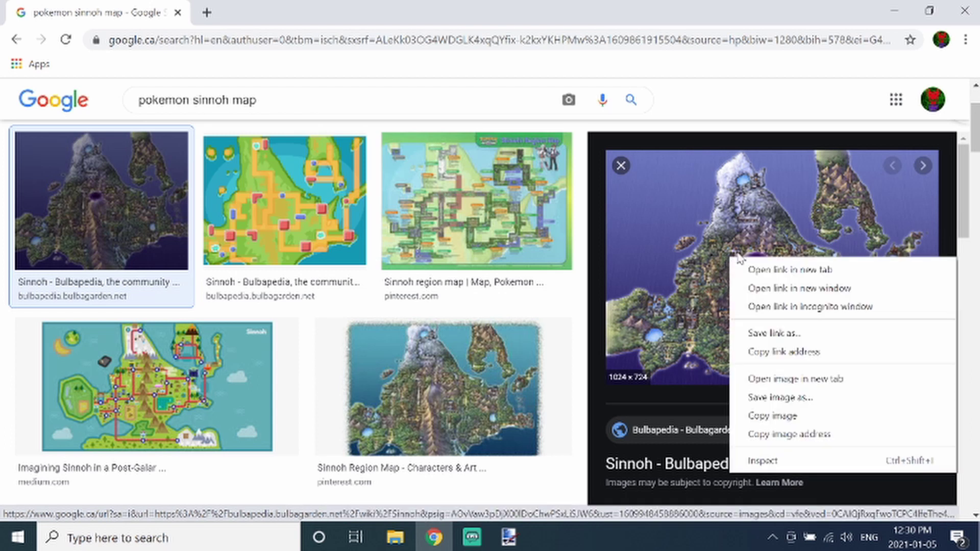
{"action": "left_click", "coordinate": [782, 417]}
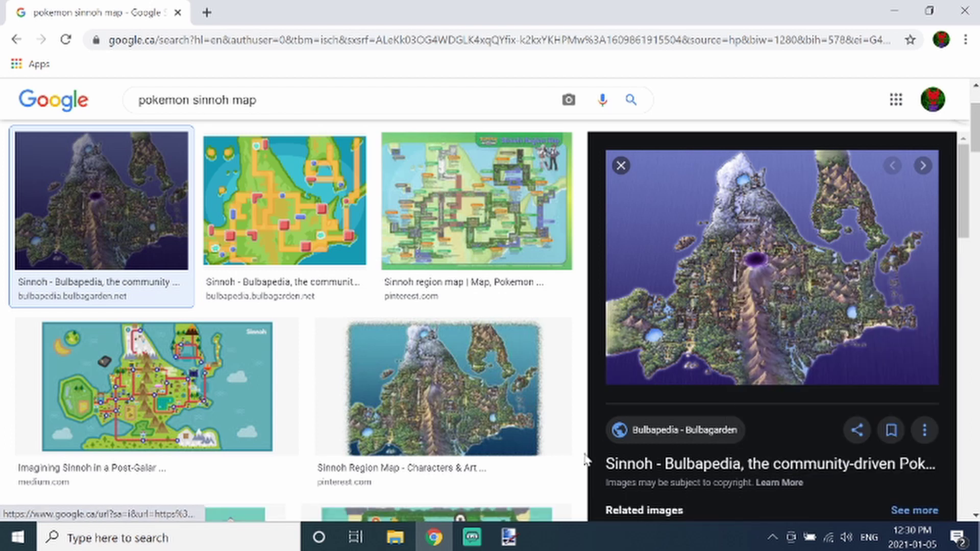
Paste the Sinnoh map into paint.net and stretch it to fill the 1920 × 1080 canvas
{"action": "left_click", "coordinate": [509, 538]}
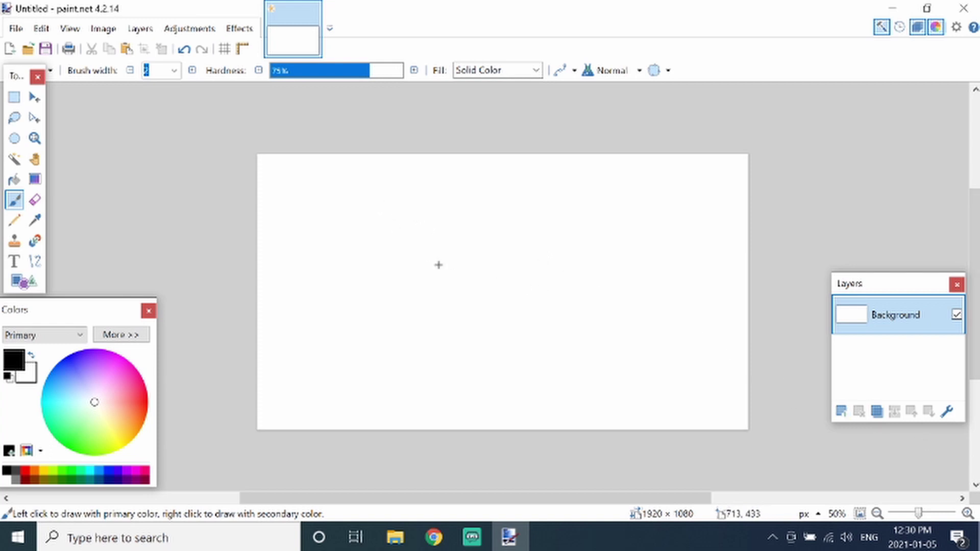
{"action": "key", "text": "ctrl+v"}
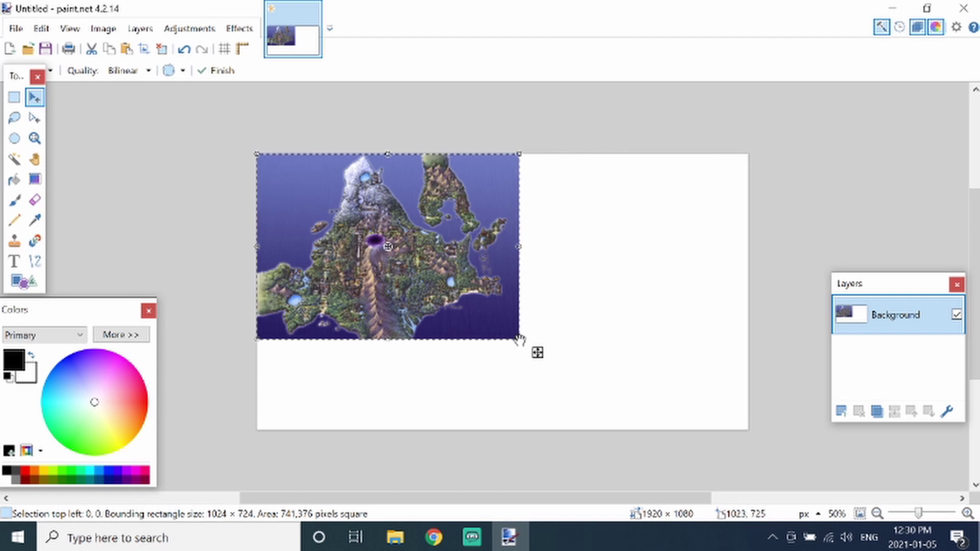
{"action": "left_click_drag", "start_coordinate": [518, 340], "coordinate": [648, 445]}
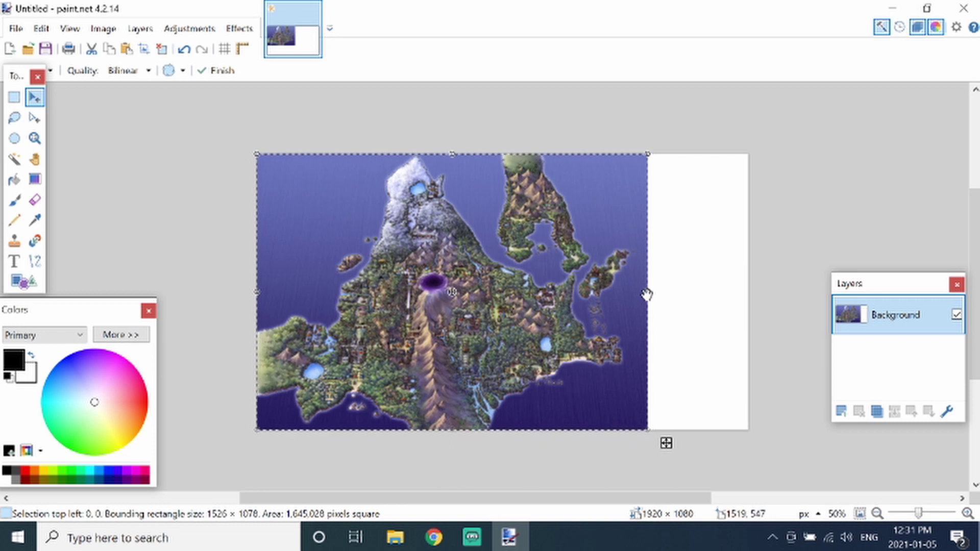
{"action": "left_click_drag", "start_coordinate": [647, 294], "coordinate": [751, 292]}
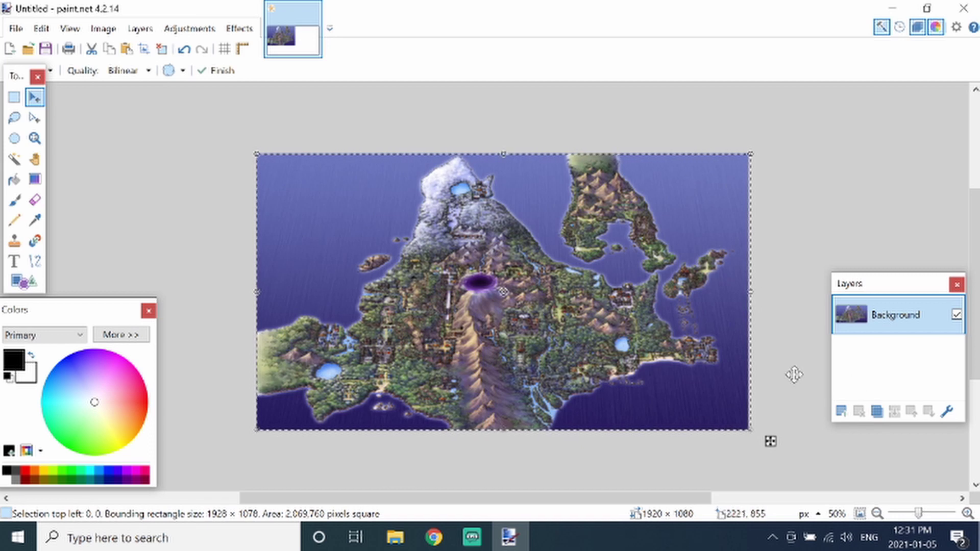
{"action": "key", "text": "ctrl+d"}
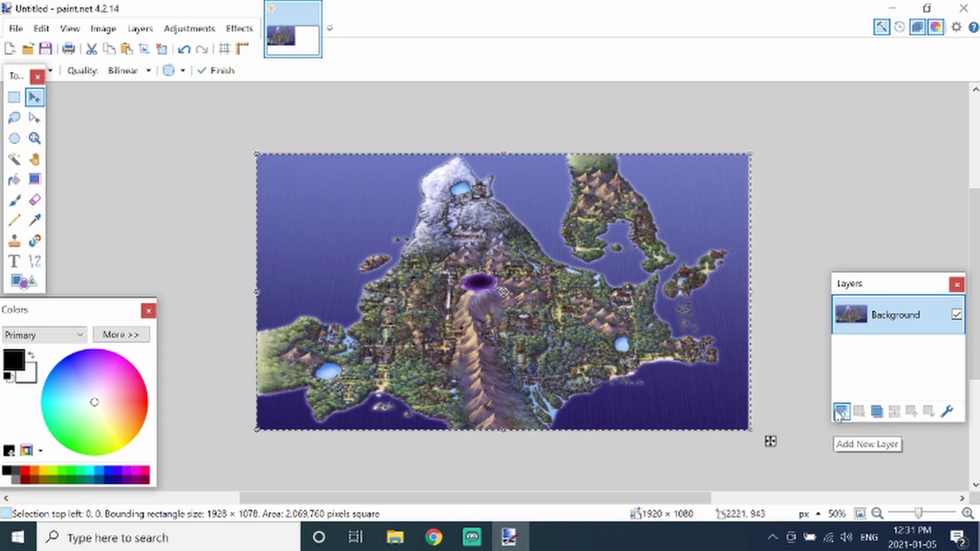
Add Layer 2 above the map and choose the Rectangle shape, preparing to change its brush width
{"action": "left_click", "coordinate": [840, 411]}
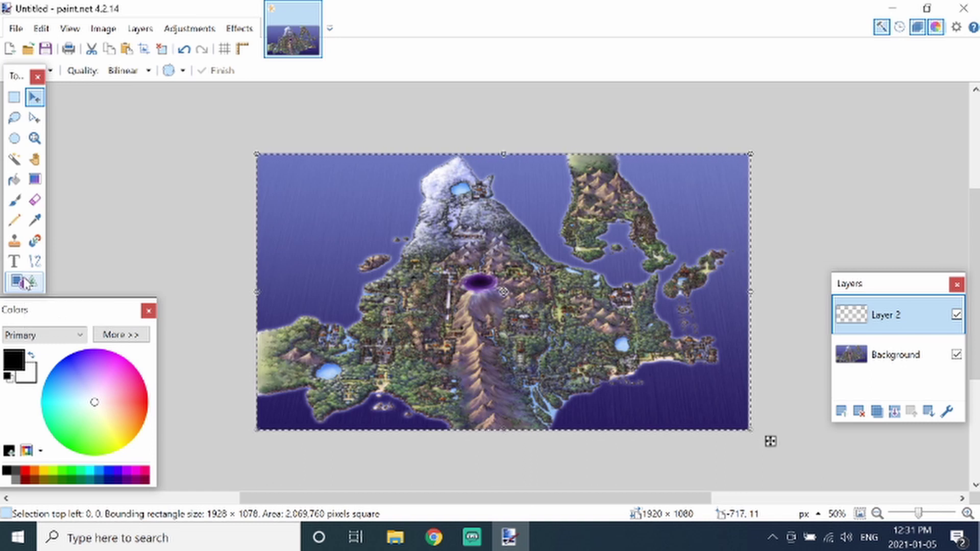
{"action": "left_click", "coordinate": [25, 284]}
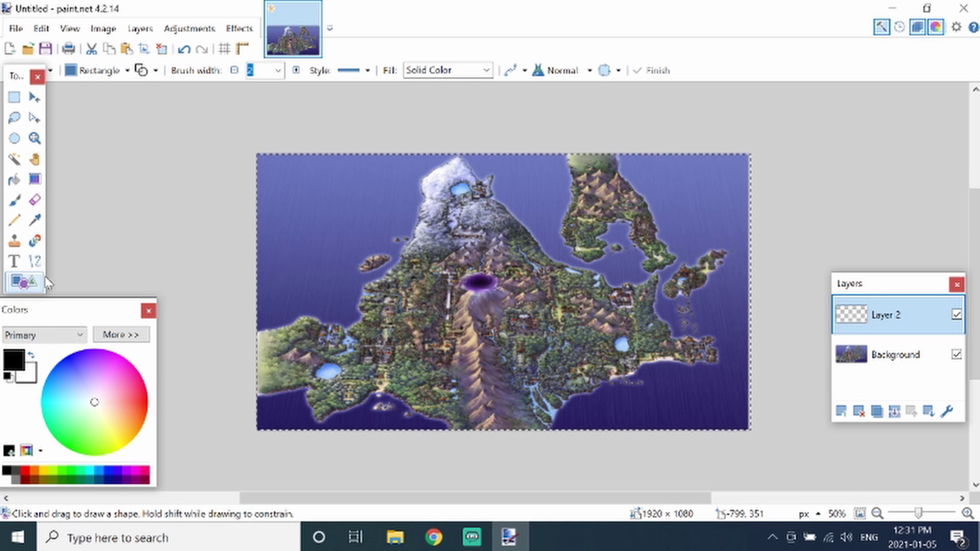
{"action": "left_click", "coordinate": [127, 71]}
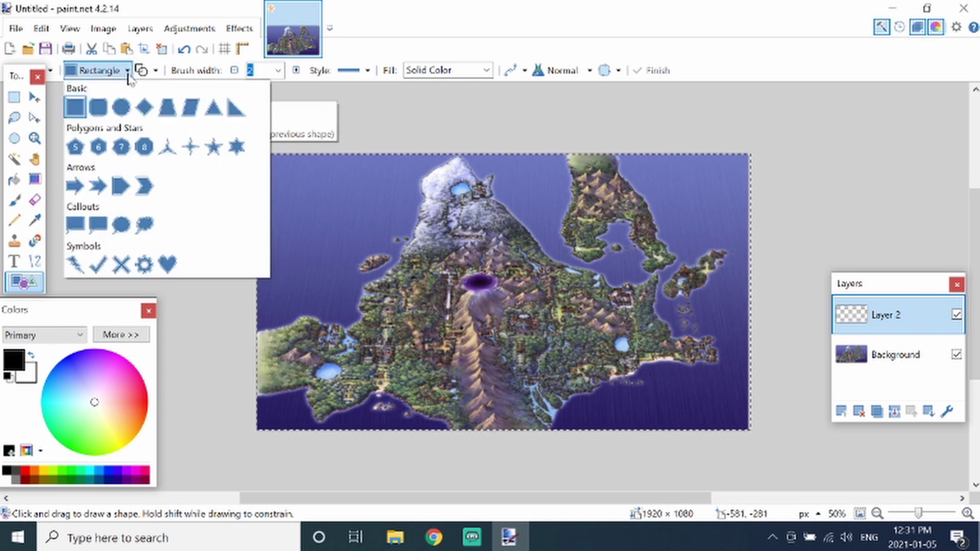
{"action": "left_click", "coordinate": [76, 107]}
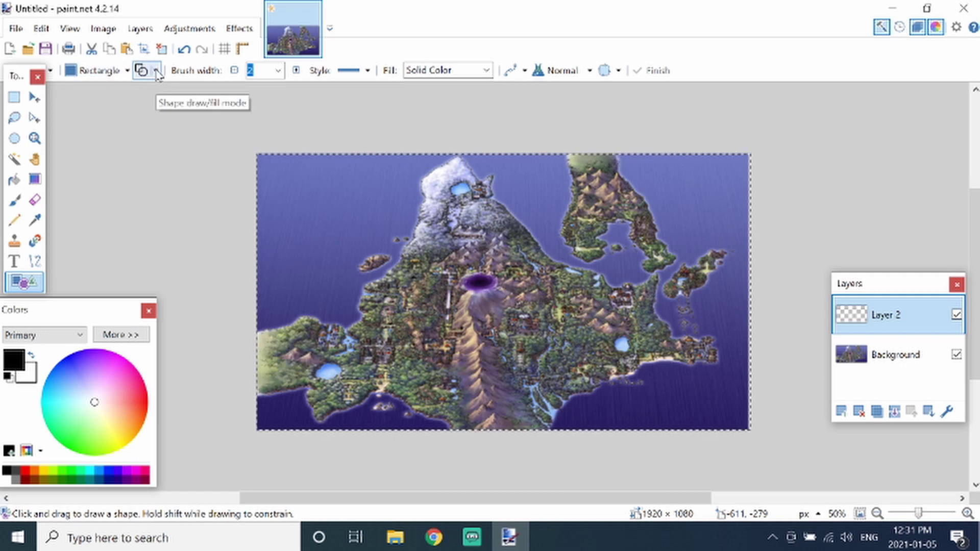
{"action": "left_click", "coordinate": [281, 75]}
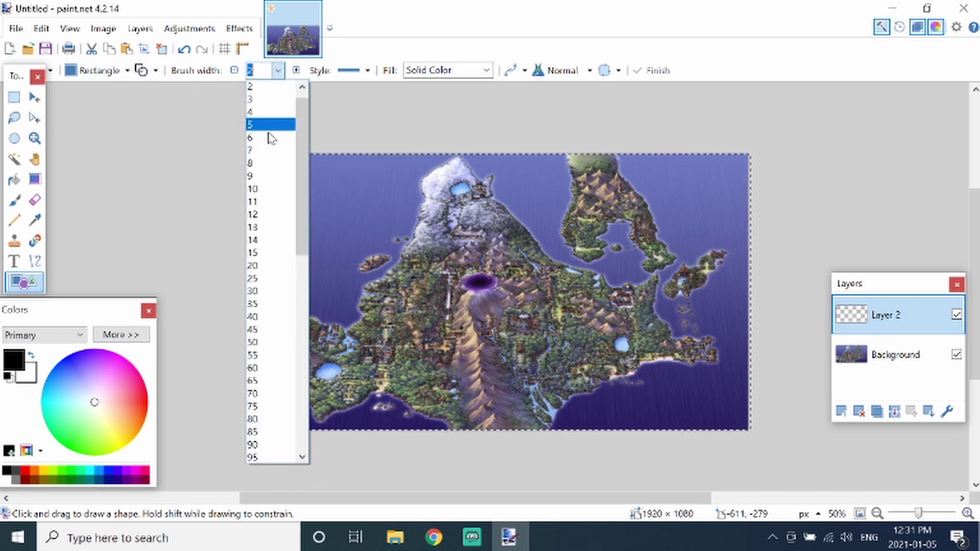
{"action": "key", "text": "Escape"}
Set brush width 8 and draw a roughly 1000-pixel-wide rectangle outline over the upper-left map
{"action": "type", "text": "8"}
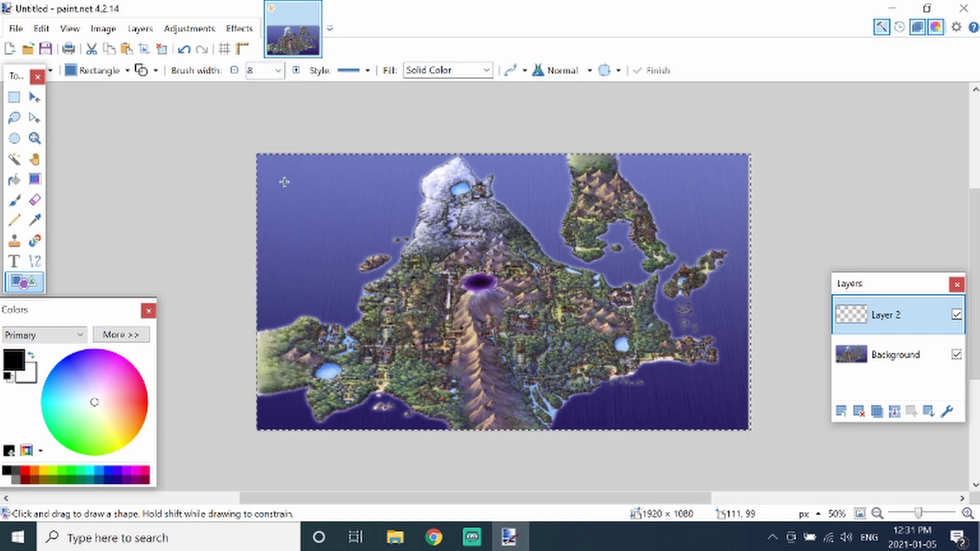
{"action": "left_click_drag", "start_coordinate": [282, 189], "coordinate": [383, 270]}
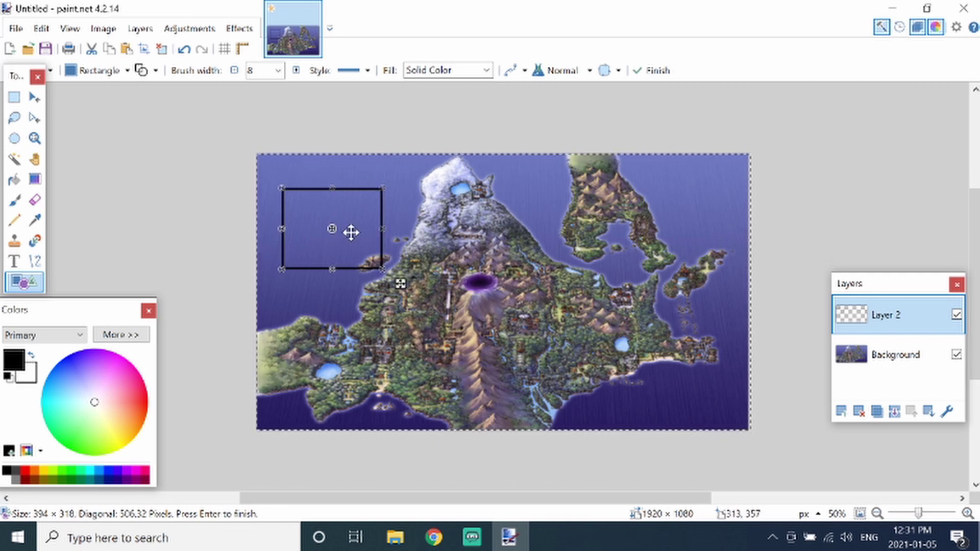
{"action": "key", "text": "Delete"}
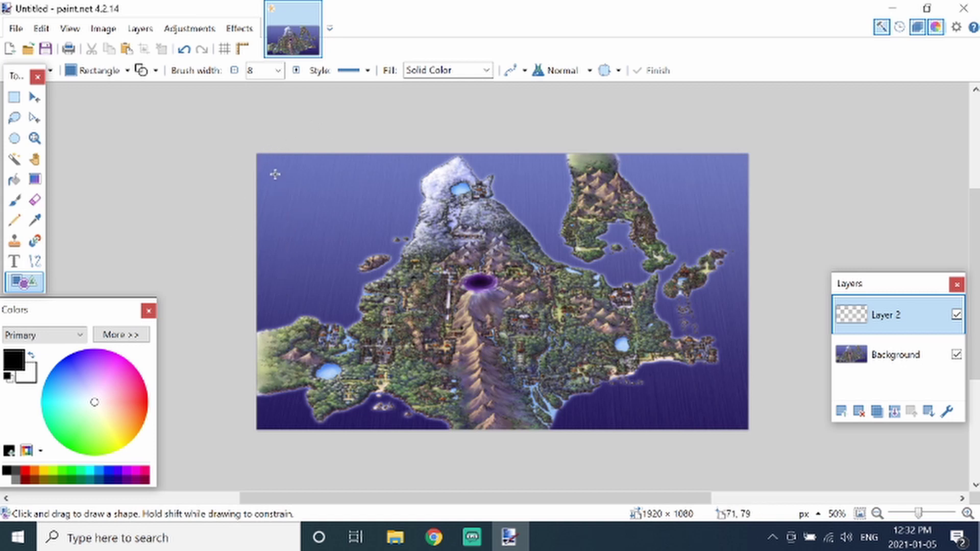
{"action": "left_click_drag", "start_coordinate": [277, 172], "coordinate": [438, 333]}
{"action": "left_click_drag", "start_coordinate": [525, 333], "coordinate": [528, 335]}
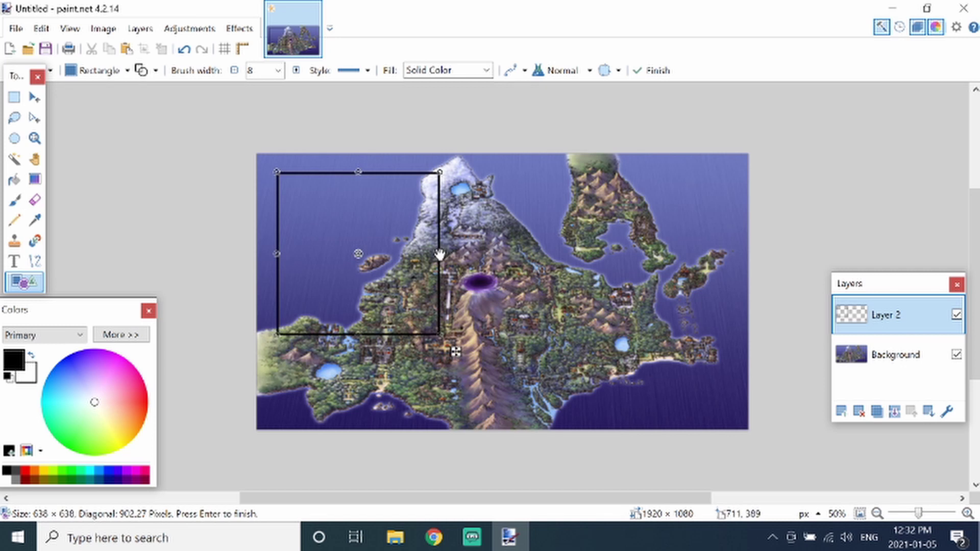
{"action": "mouse_move", "coordinate": [441, 254]}
{"action": "left_mouse_down"}
{"action": "mouse_move", "coordinate": [557, 264]}
{"action": "mouse_move", "coordinate": [532, 262]}
{"action": "left_mouse_up"}
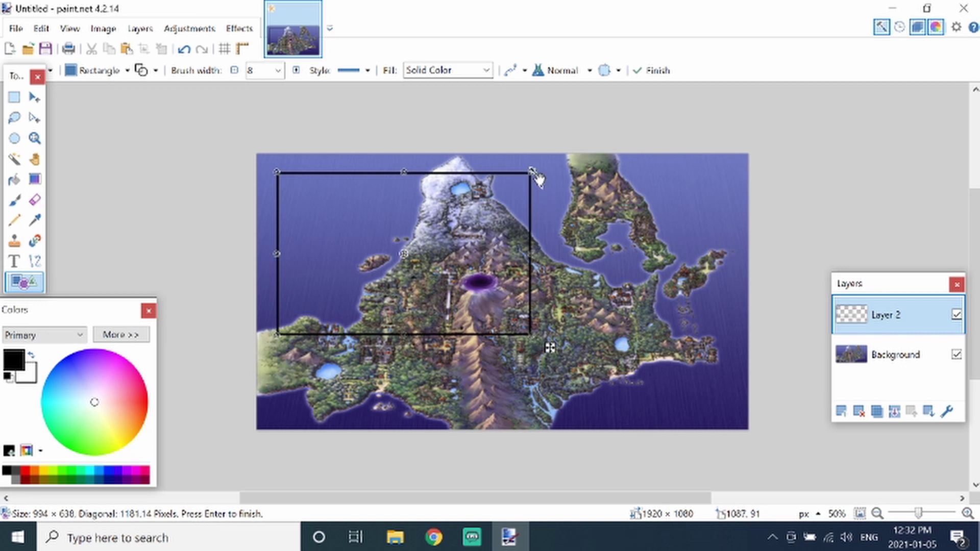
{"action": "key", "text": "Return"}
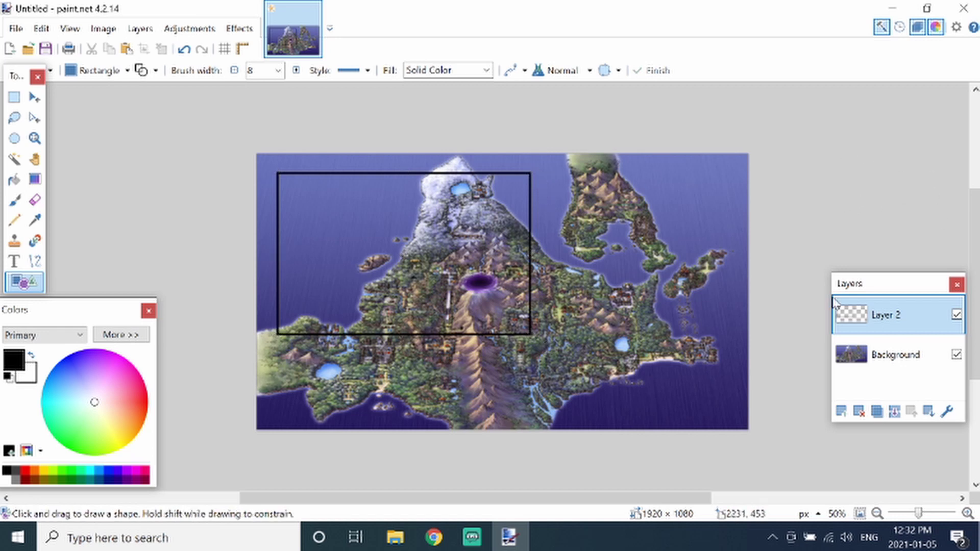
On new Layer 3, draw and widen a box framing the northeastern peninsula
{"action": "left_click", "coordinate": [841, 411]}
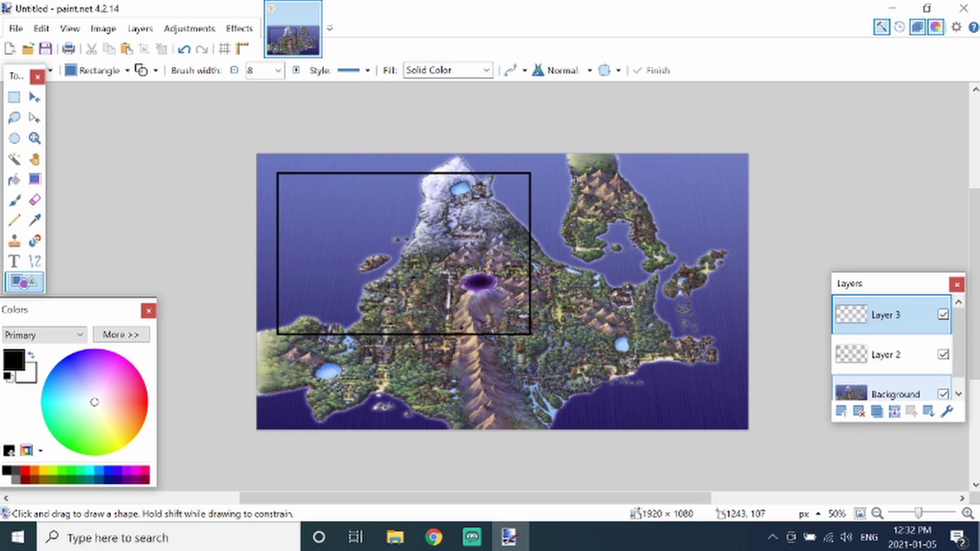
{"action": "left_click_drag", "start_coordinate": [578, 174], "coordinate": [667, 262]}
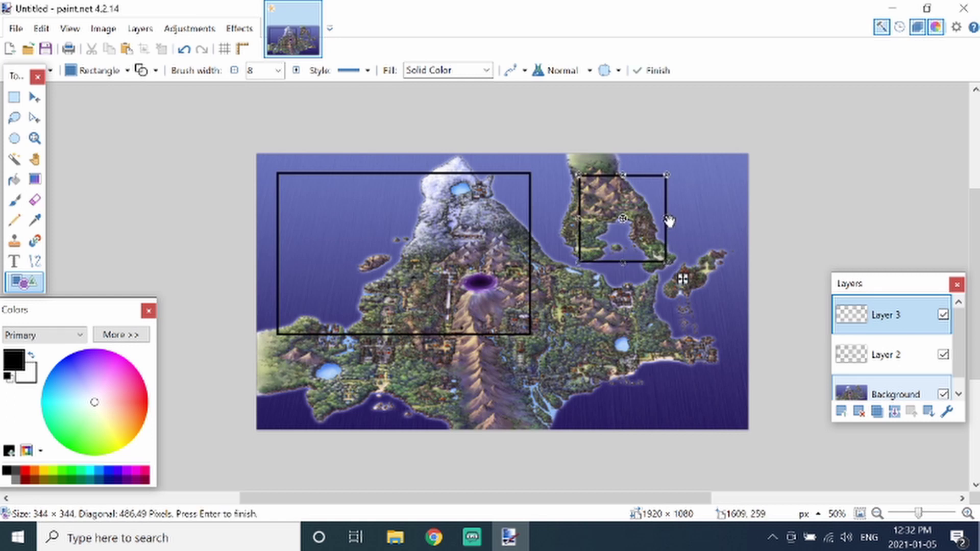
{"action": "left_click_drag", "start_coordinate": [668, 220], "coordinate": [711, 221]}
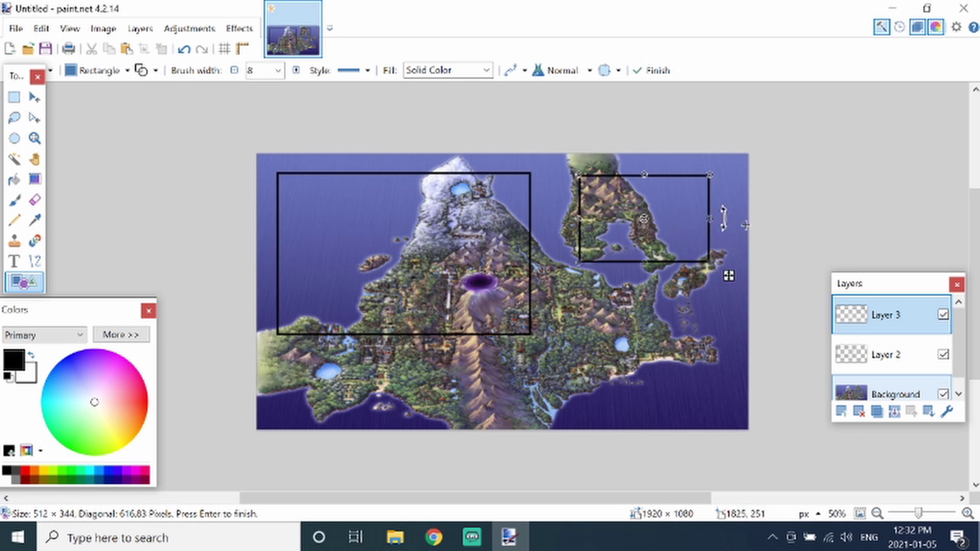
{"action": "key", "text": "Return"}
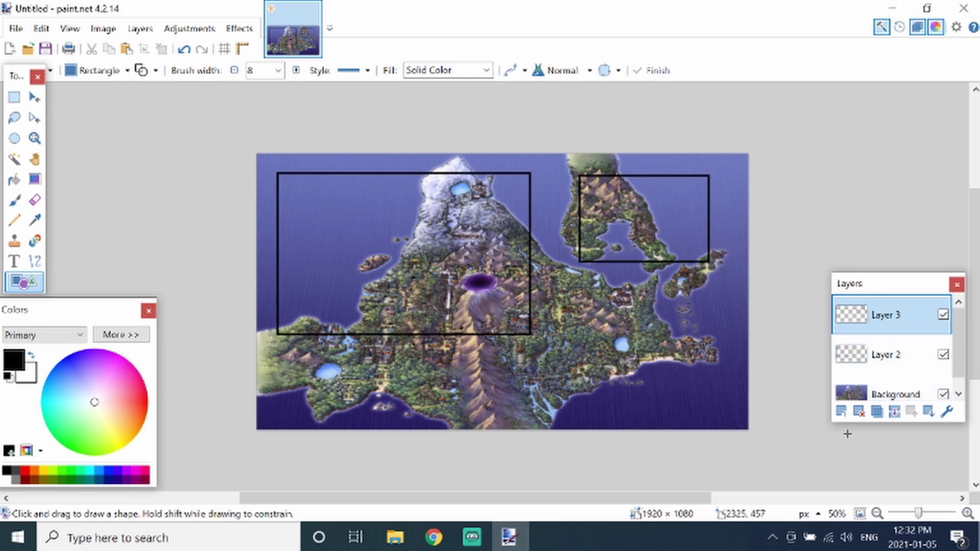
On new Layer 4, draw a small square east of the central mountain and shift it into place
{"action": "left_click", "coordinate": [841, 411]}
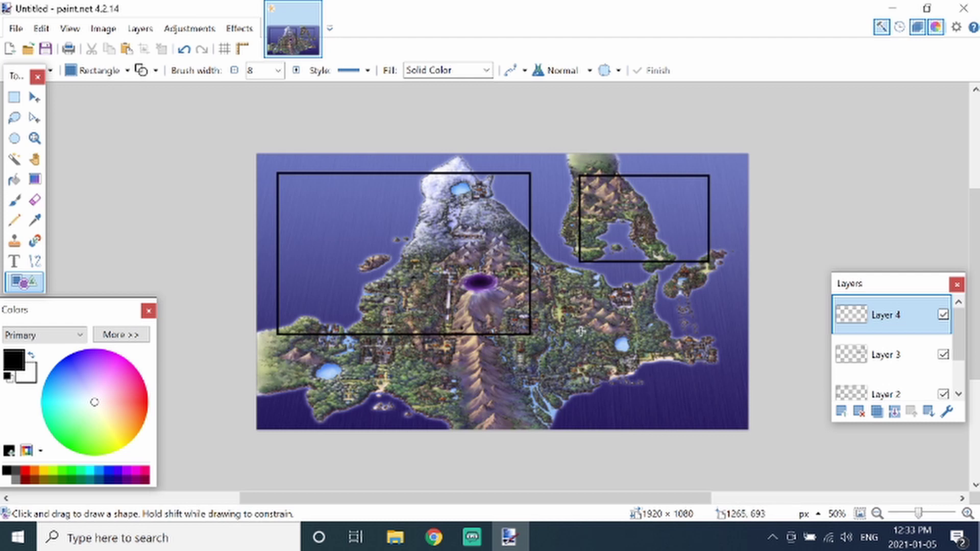
{"action": "left_click", "coordinate": [580, 331]}
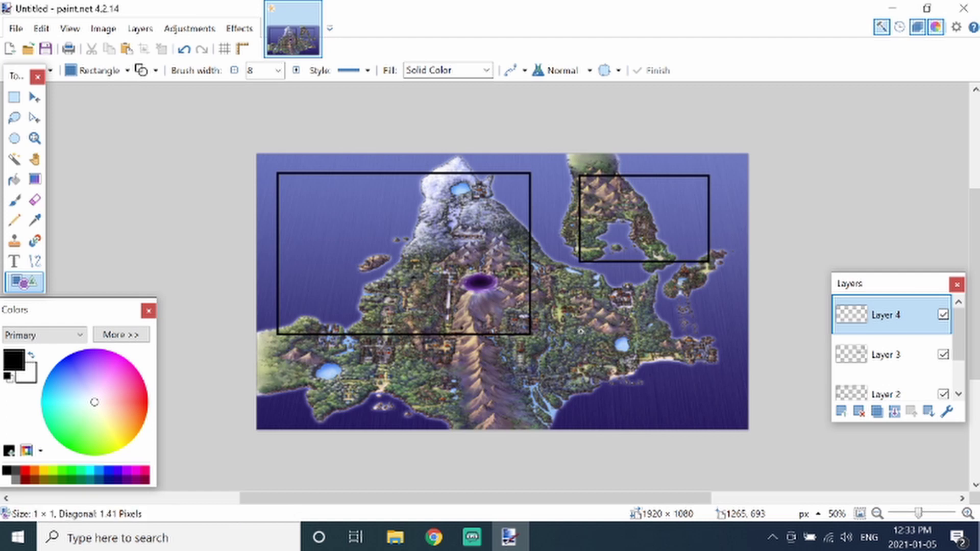
{"action": "left_click_drag", "start_coordinate": [581, 331], "coordinate": [583, 336]}
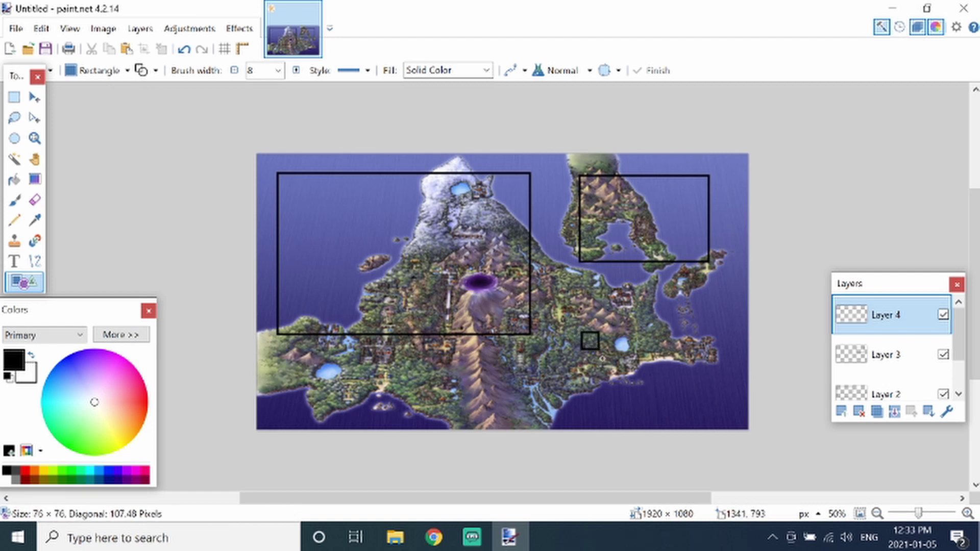
{"action": "mouse_move", "coordinate": [587, 343]}
{"action": "left_mouse_down"}
{"action": "mouse_move", "coordinate": [640, 390]}
{"action": "mouse_move", "coordinate": [626, 374]}
{"action": "left_mouse_up"}
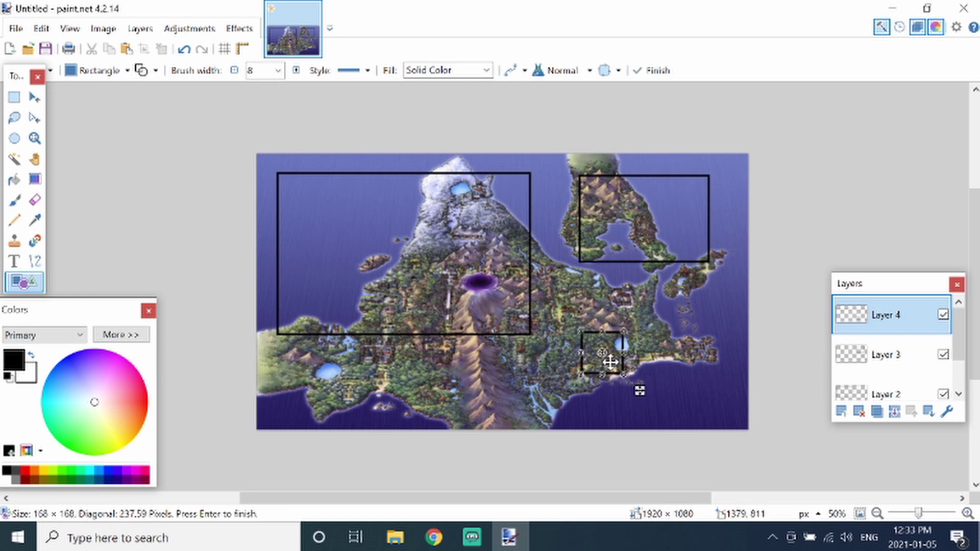
{"action": "left_click_drag", "start_coordinate": [610, 363], "coordinate": [607, 347]}
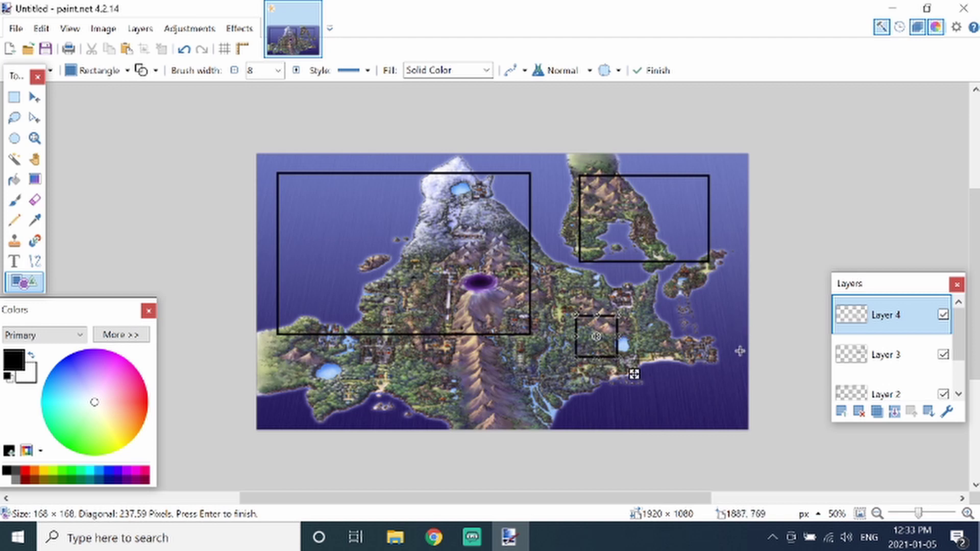
Duplicate the square's layer twice, moving the copies right to form a top row of three
{"action": "left_click", "coordinate": [842, 412]}
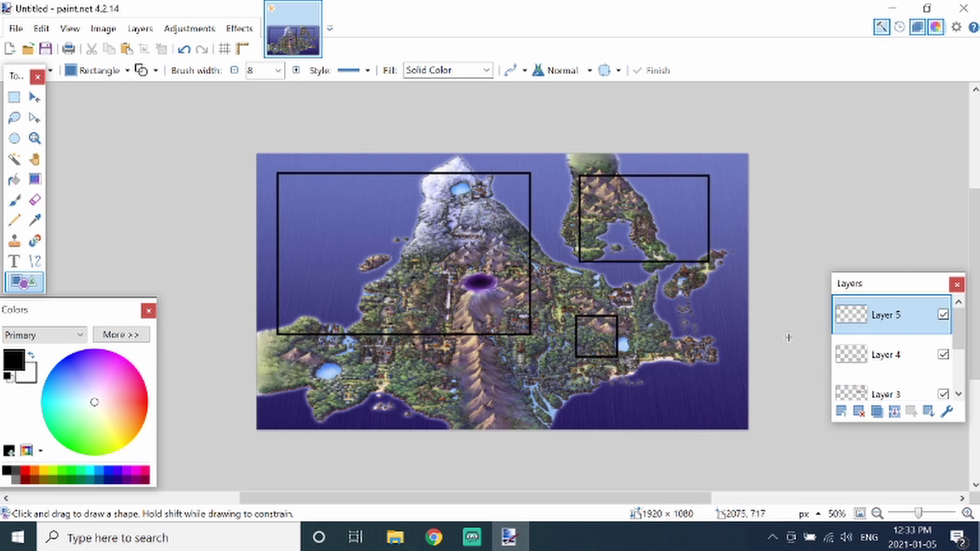
{"action": "key", "text": "ctrl+a"}
{"action": "key", "text": "m"}
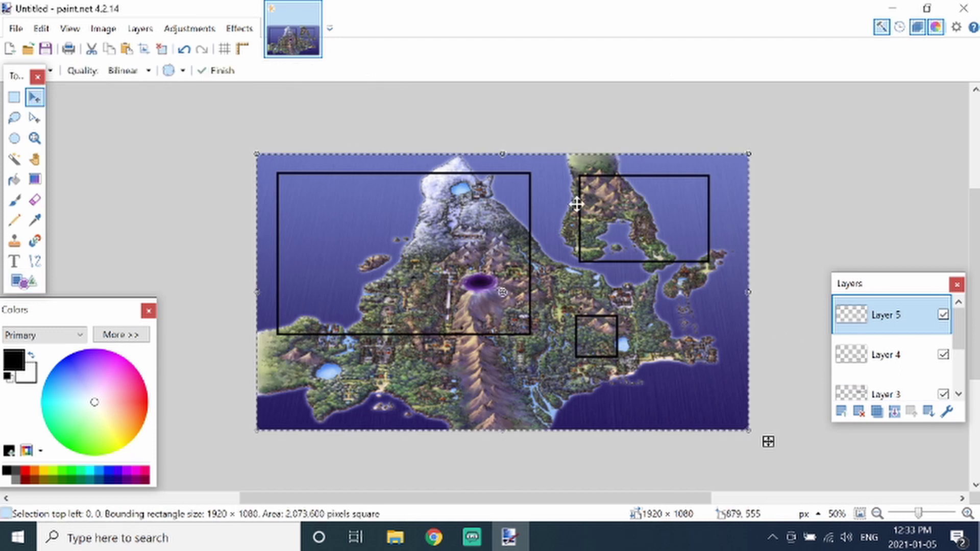
{"action": "key", "text": "ctrl+d"}
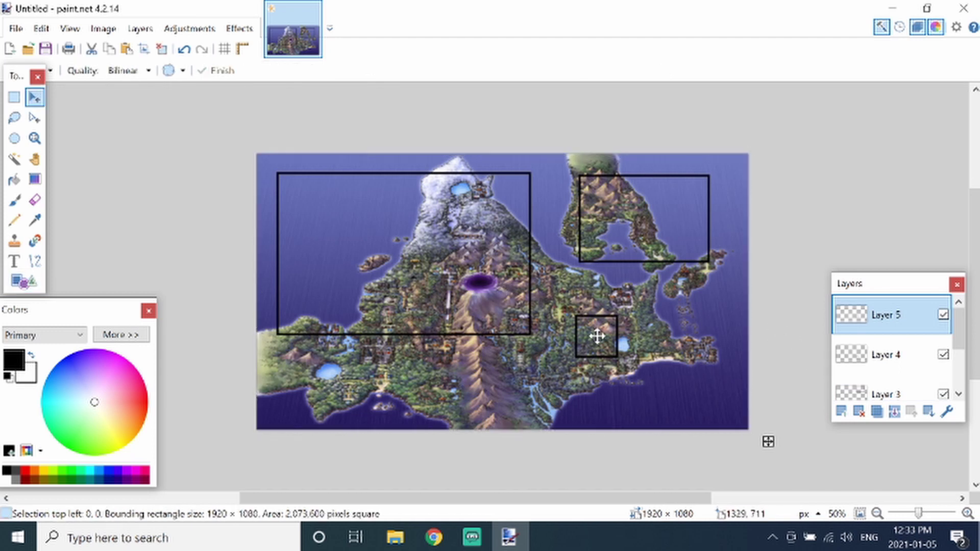
{"action": "left_click_drag", "start_coordinate": [598, 336], "coordinate": [642, 340]}
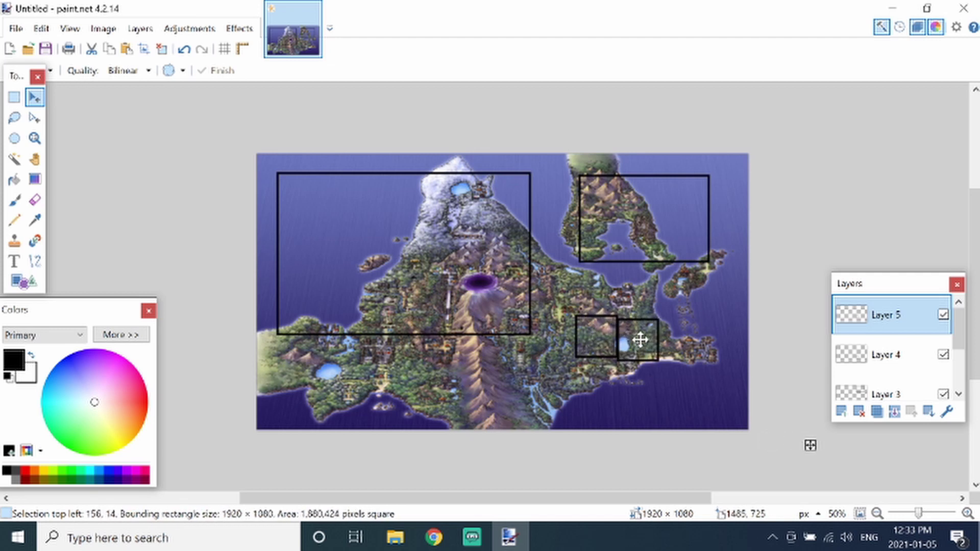
{"action": "left_click_drag", "start_coordinate": [641, 339], "coordinate": [648, 336]}
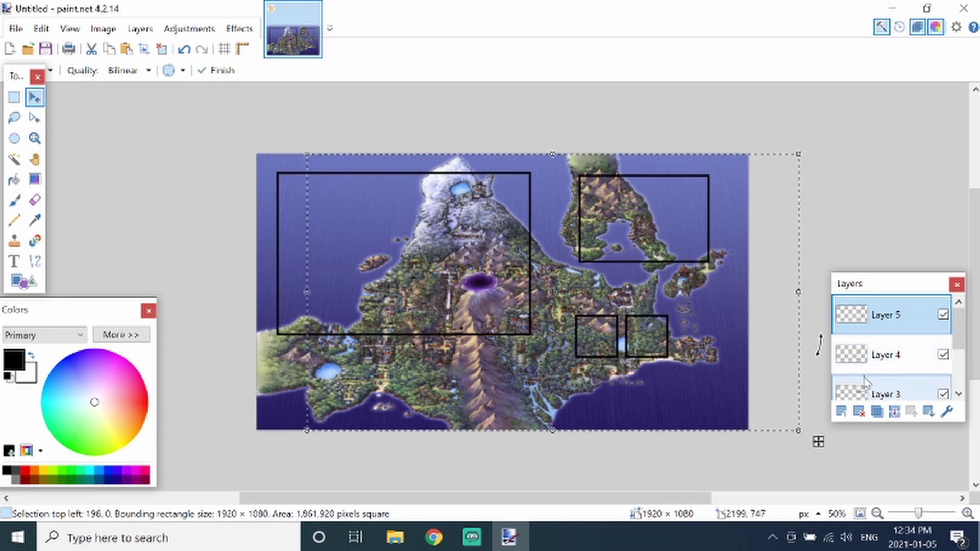
{"action": "left_click", "coordinate": [842, 412]}
{"action": "left_click_drag", "start_coordinate": [772, 353], "coordinate": [721, 351]}
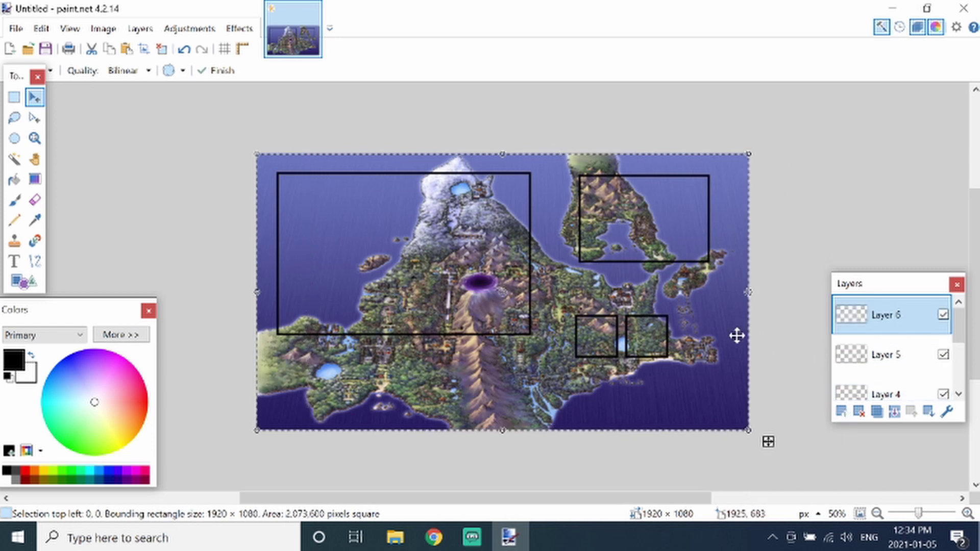
{"action": "left_click_drag", "start_coordinate": [604, 340], "coordinate": [706, 340]}
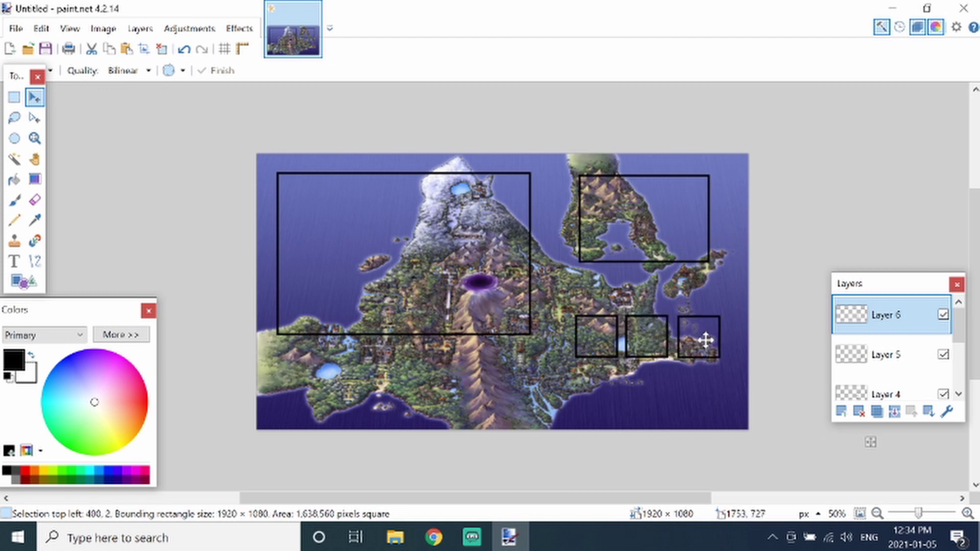
{"action": "left_click_drag", "start_coordinate": [706, 340], "coordinate": [702, 339]}
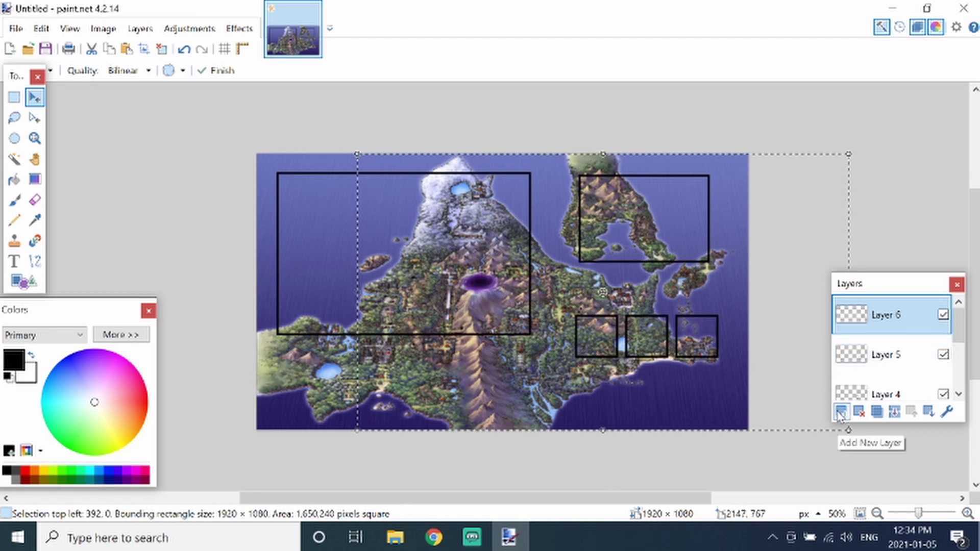
Duplicate three more copies and place them as a second row of three below
{"action": "left_click", "coordinate": [841, 411]}
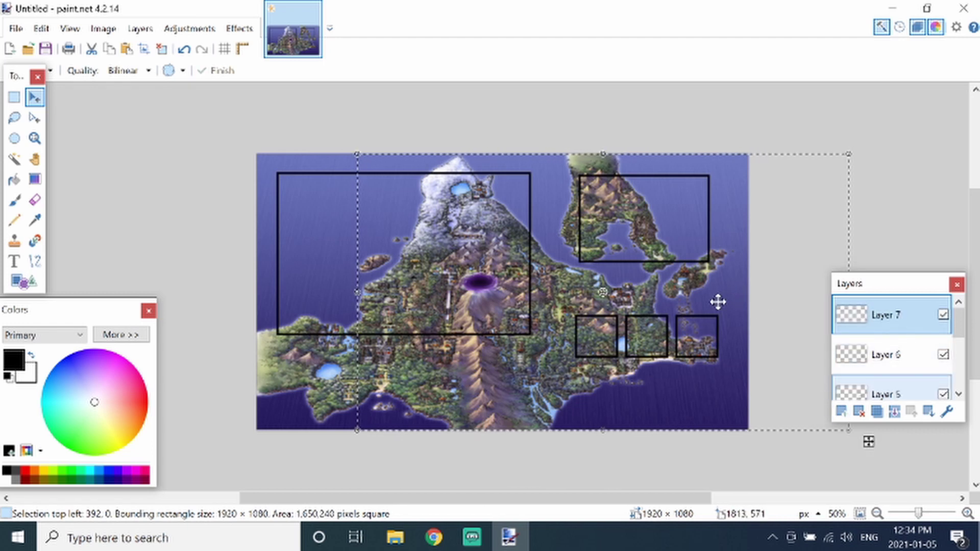
{"action": "key", "text": "ctrl+a"}
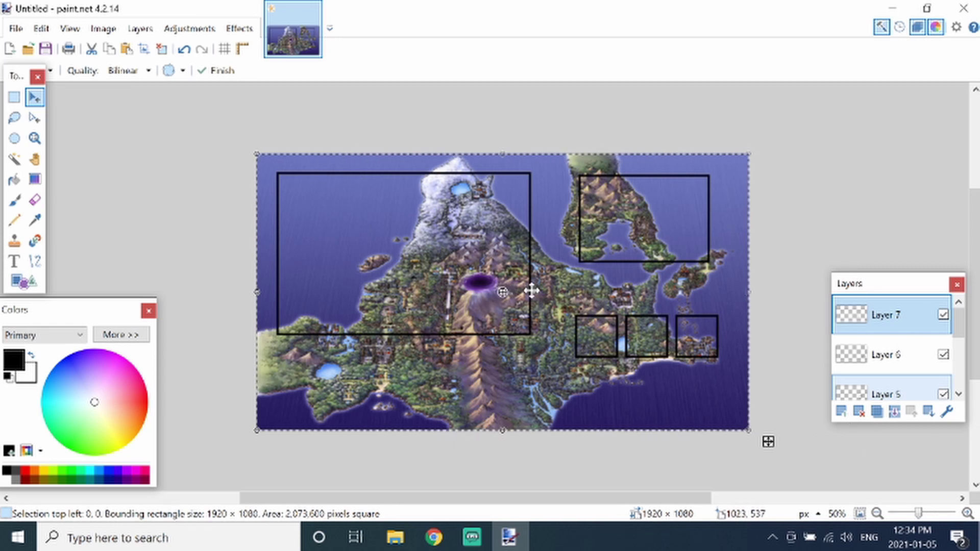
{"action": "left_click_drag", "start_coordinate": [586, 342], "coordinate": [589, 388]}
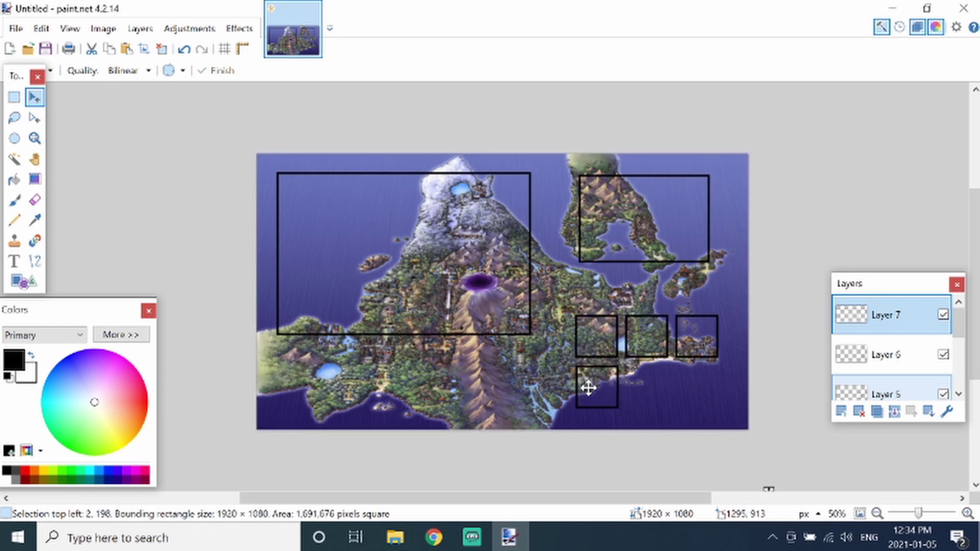
{"action": "left_click", "coordinate": [842, 414]}
{"action": "key", "text": "ctrl+a"}
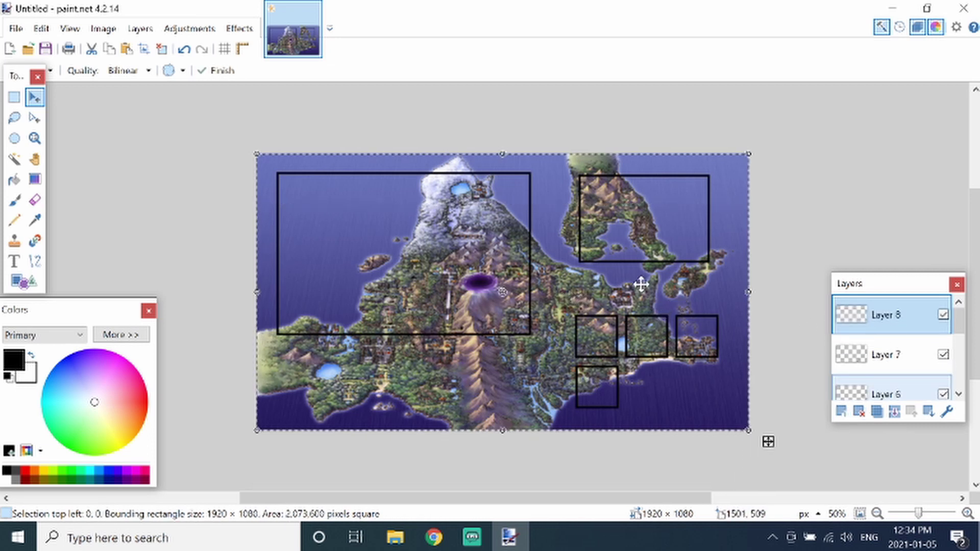
{"action": "left_click_drag", "start_coordinate": [603, 351], "coordinate": [642, 388]}
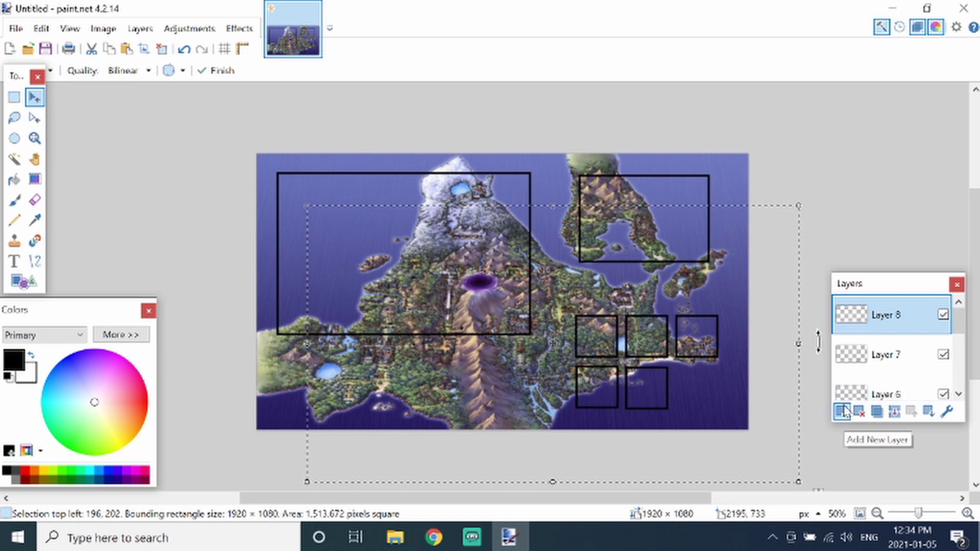
{"action": "left_click", "coordinate": [878, 412]}
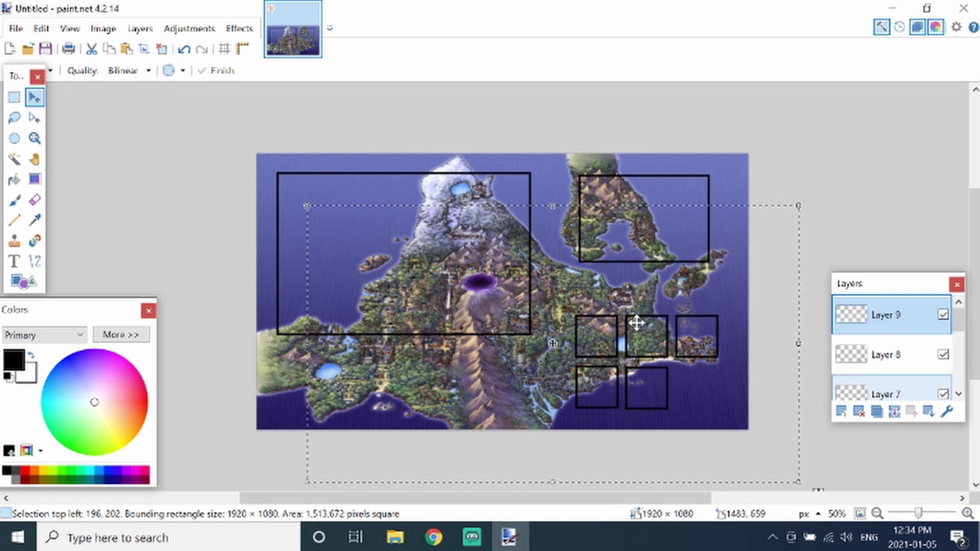
{"action": "key", "text": "ctrl+a"}
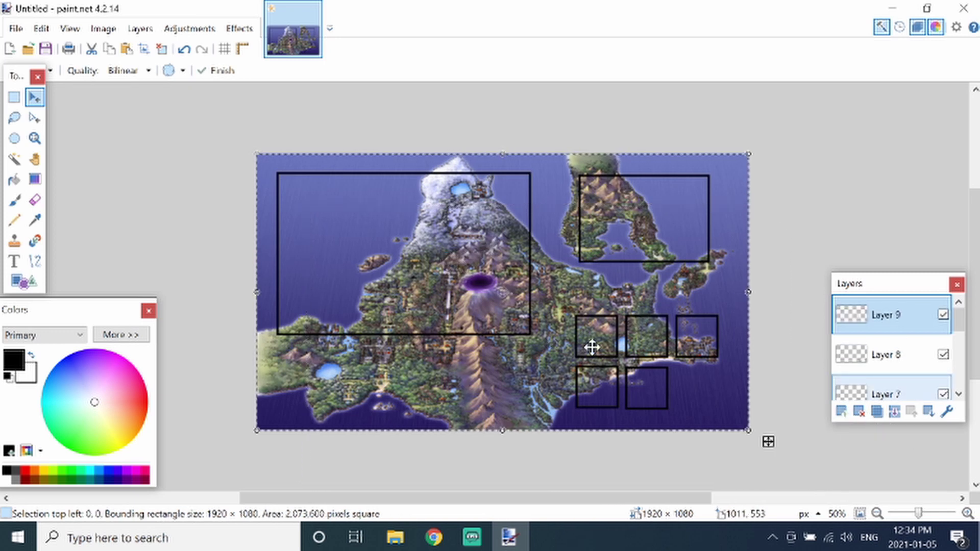
{"action": "left_click_drag", "start_coordinate": [672, 380], "coordinate": [700, 395]}
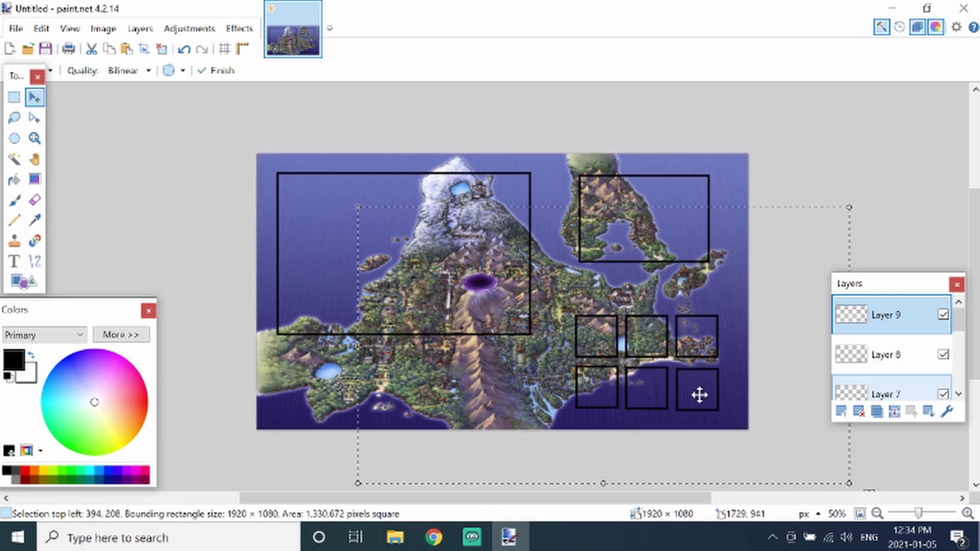
{"action": "left_click_drag", "start_coordinate": [700, 395], "coordinate": [700, 393]}
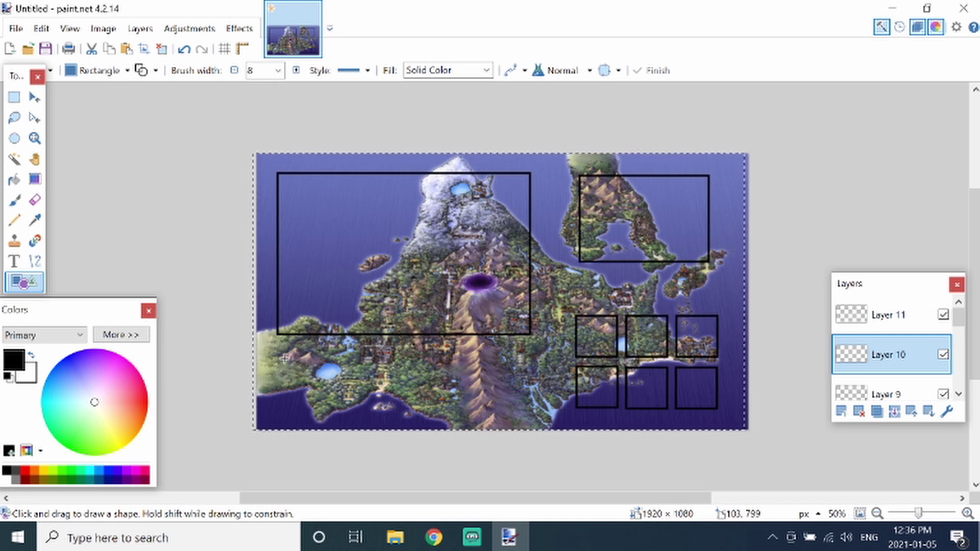
Draw a small square outline near the map's bottom-left, then undo the commit to readjust it
{"action": "left_click_drag", "start_coordinate": [277, 364], "coordinate": [306, 391]}
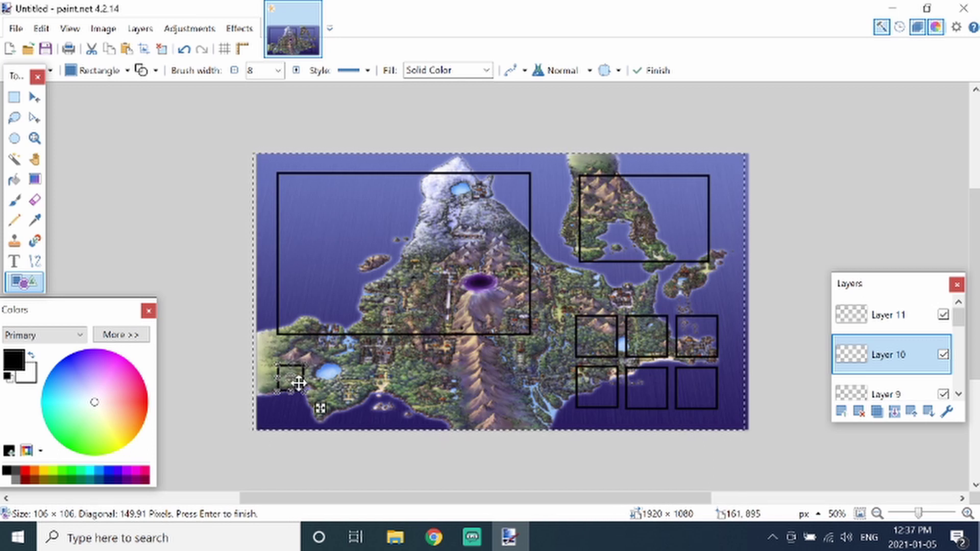
{"action": "key", "text": "Return"}
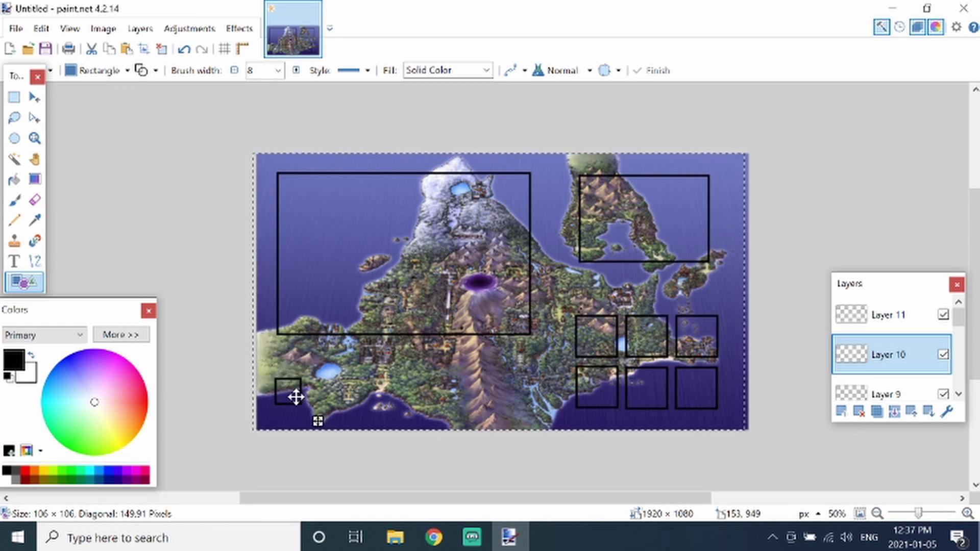
{"action": "key", "text": "ctrl+z"}
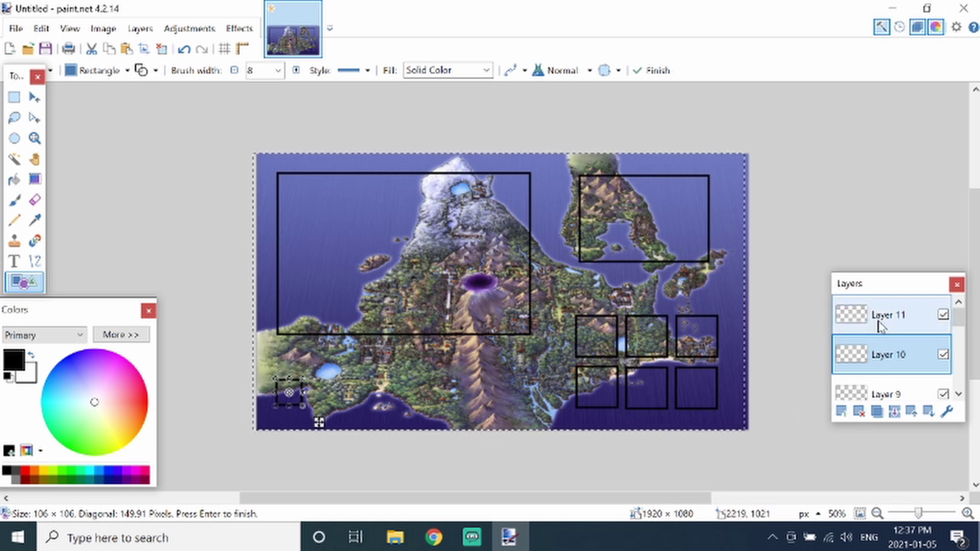
Move Layer 11's square into line beside the first square in the bottom-left row
{"action": "left_click", "coordinate": [849, 332]}
{"action": "key", "text": "m"}
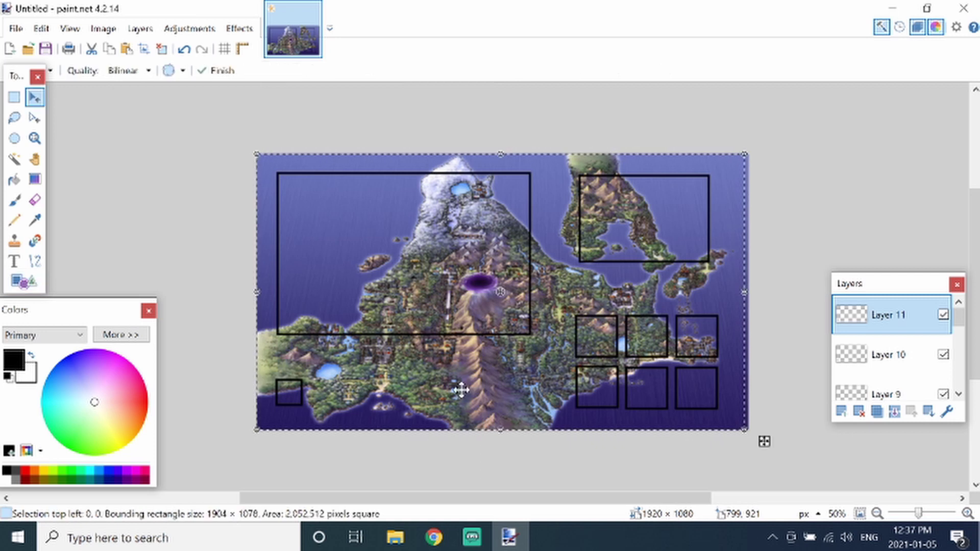
{"action": "left_click_drag", "start_coordinate": [297, 393], "coordinate": [322, 393]}
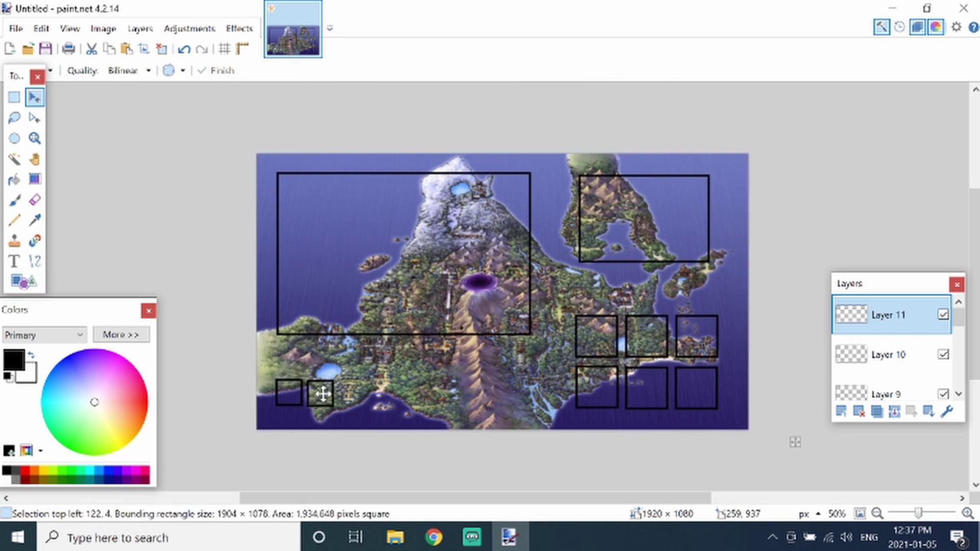
{"action": "left_click_drag", "start_coordinate": [315, 396], "coordinate": [322, 394]}
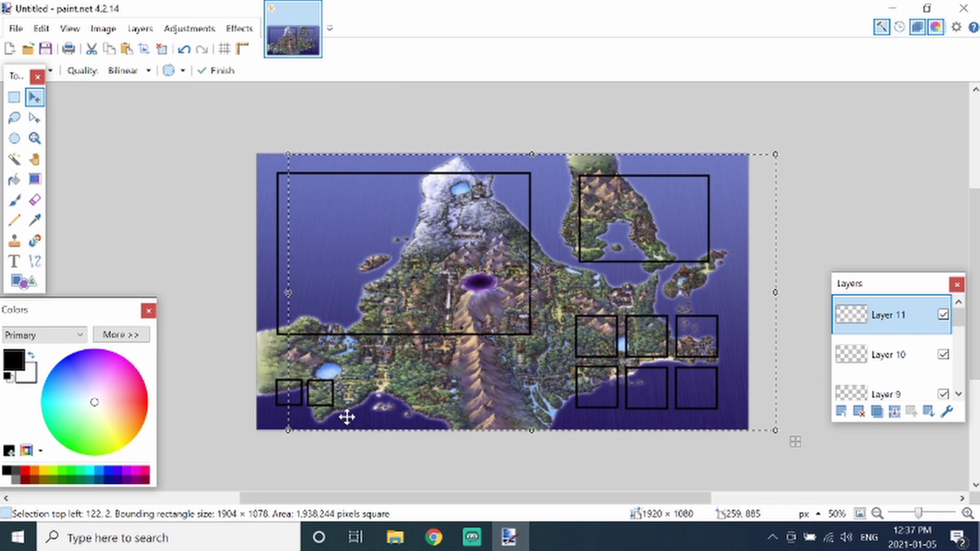
Paste the square onto new layers to extend the row, leaving an empty new top layer
{"action": "left_click", "coordinate": [842, 412]}
{"action": "key", "text": "ctrl+v"}
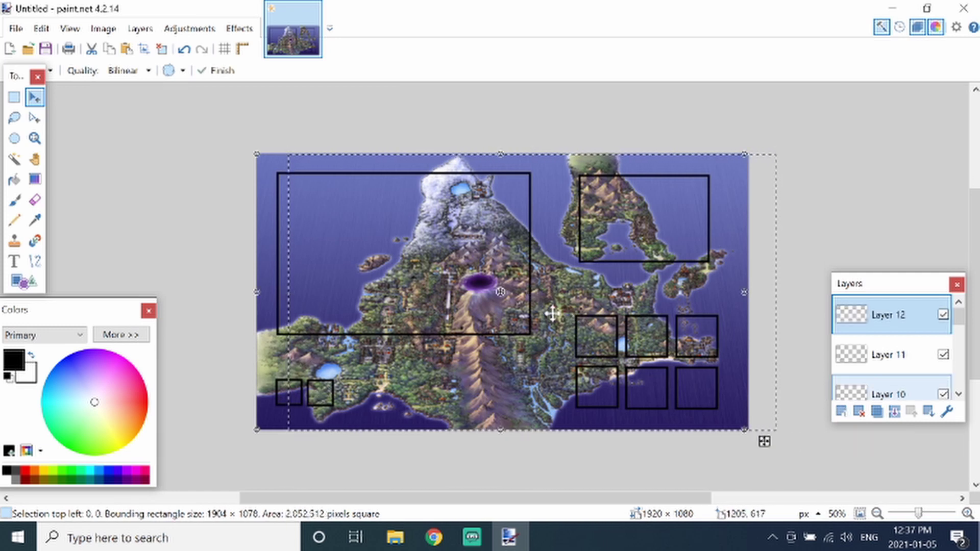
{"action": "left_click_drag", "start_coordinate": [286, 394], "coordinate": [358, 395]}
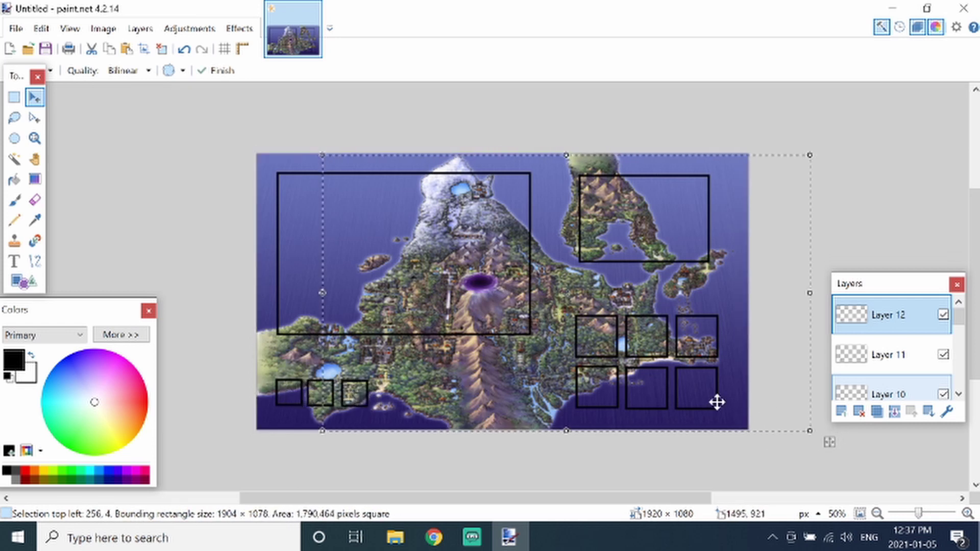
{"action": "left_click", "coordinate": [842, 412]}
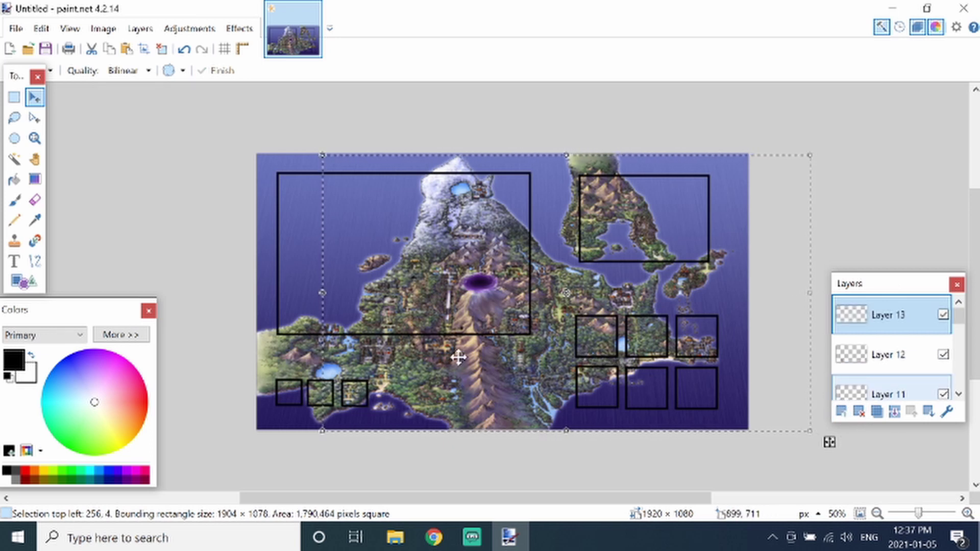
{"action": "key", "text": "ctrl+v"}
{"action": "left_click_drag", "start_coordinate": [306, 404], "coordinate": [390, 398]}
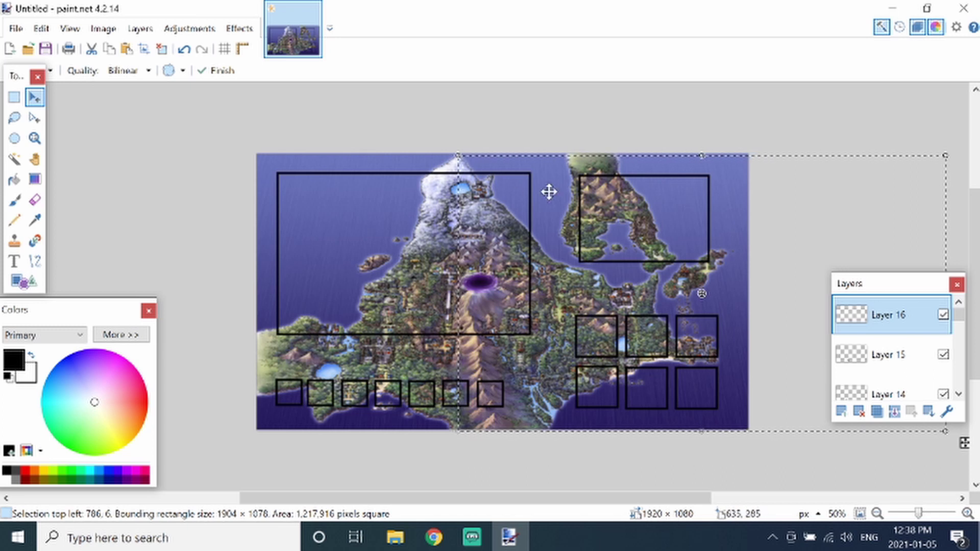
{"action": "left_click", "coordinate": [841, 412]}
{"action": "left_click_drag", "start_coordinate": [842, 149], "coordinate": [829, 133]}
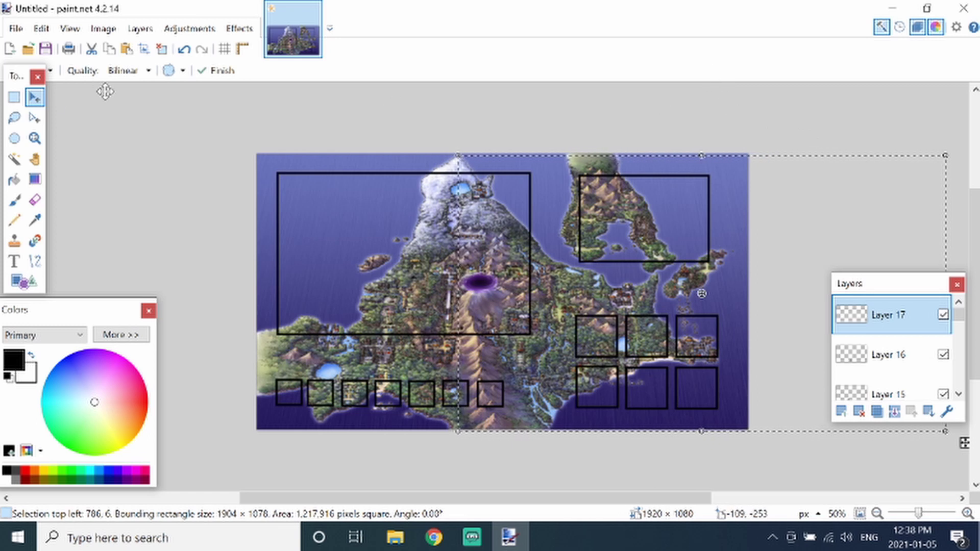
{"action": "mouse_move", "coordinate": [433, 537]}
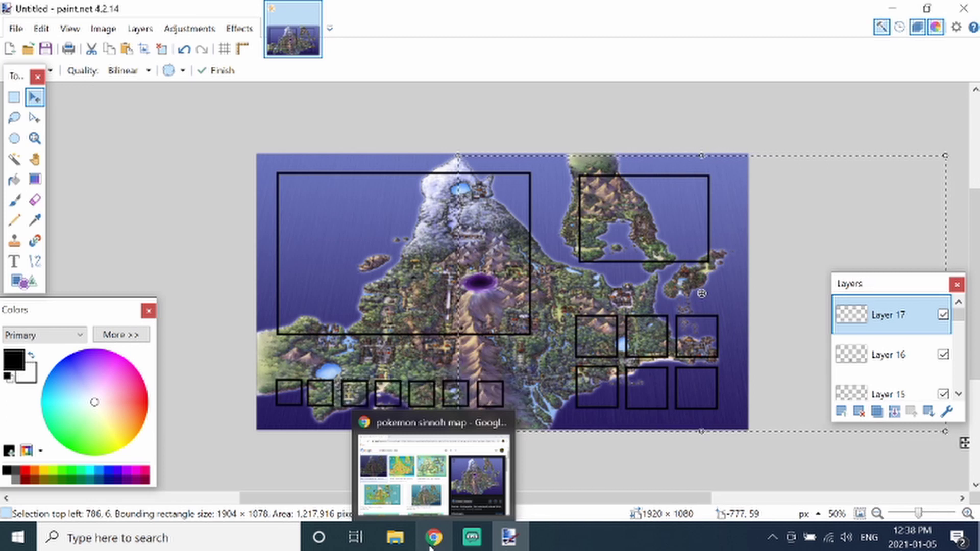
In Chrome, replace the Sinnoh map query with a Google web search for 'pokemon font'
{"action": "left_click", "coordinate": [430, 546]}
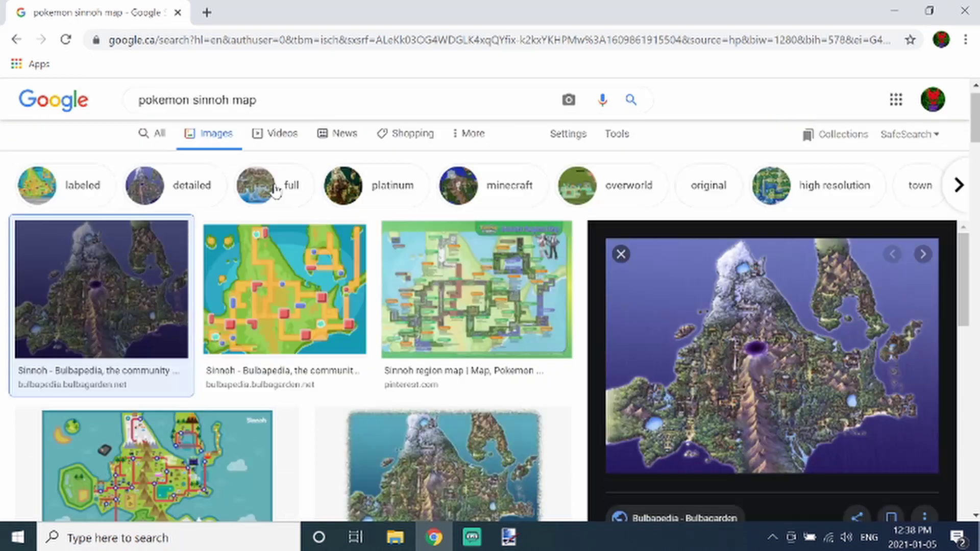
{"action": "scroll", "coordinate": [276, 191], "scroll_direction": "up", "scroll_amount": 1}
{"action": "left_click", "coordinate": [161, 154]}
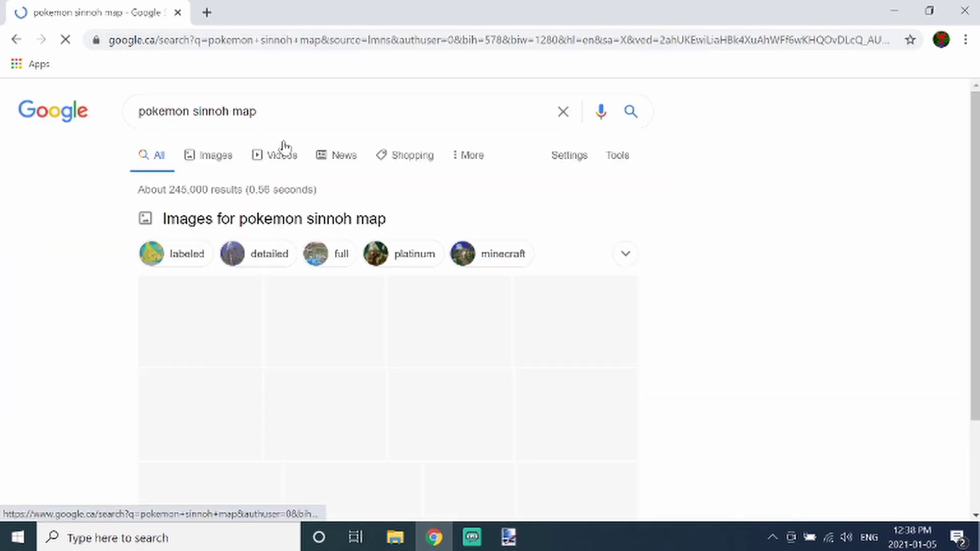
{"action": "key", "text": "ctrl+a"}
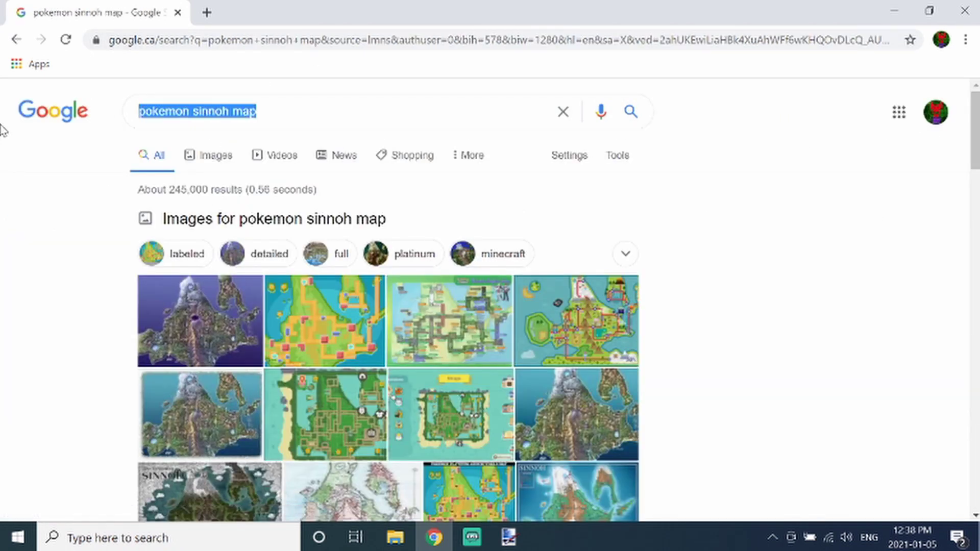
{"action": "type", "text": "pokemon font"}
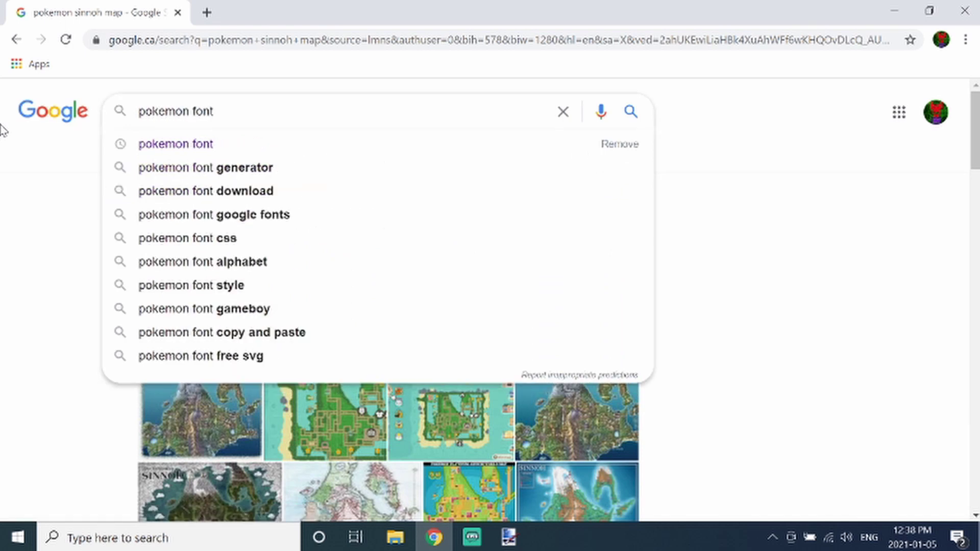
{"action": "key", "text": "Return"}
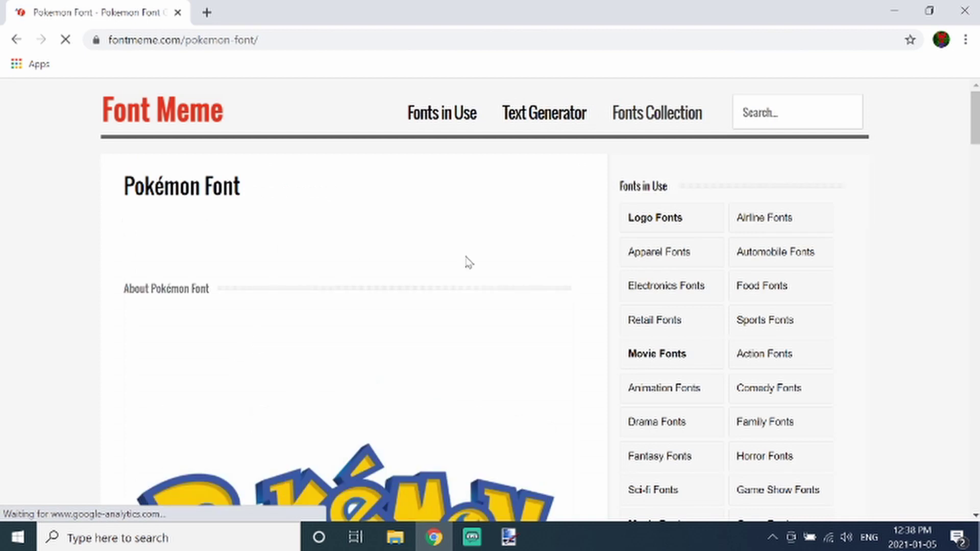
Set the Font Meme generator to Pokemon Solid, size 65, with the Style-Pokemon effect
{"action": "scroll", "coordinate": [541, 245], "scroll_direction": "down", "scroll_amount": 5}
{"action": "scroll", "coordinate": [333, 238], "scroll_direction": "down", "scroll_amount": 5}
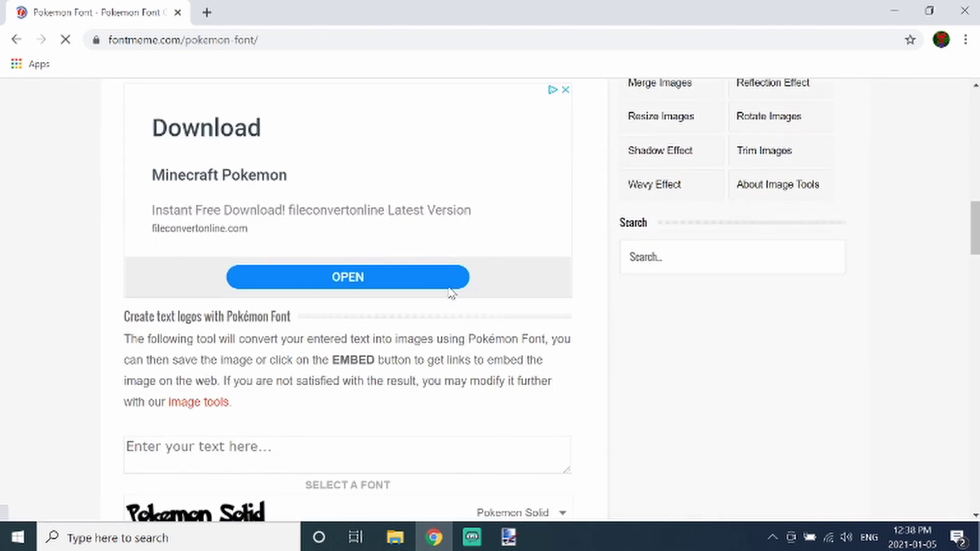
{"action": "scroll", "coordinate": [444, 295], "scroll_direction": "down", "scroll_amount": 7}
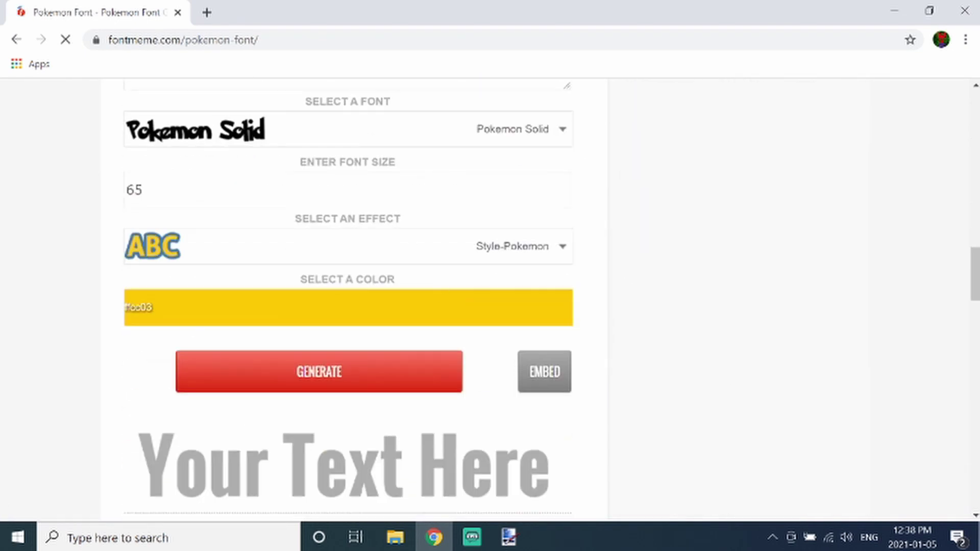
{"action": "scroll", "coordinate": [582, 209], "scroll_direction": "up", "scroll_amount": 2}
{"action": "left_click", "coordinate": [566, 206]}
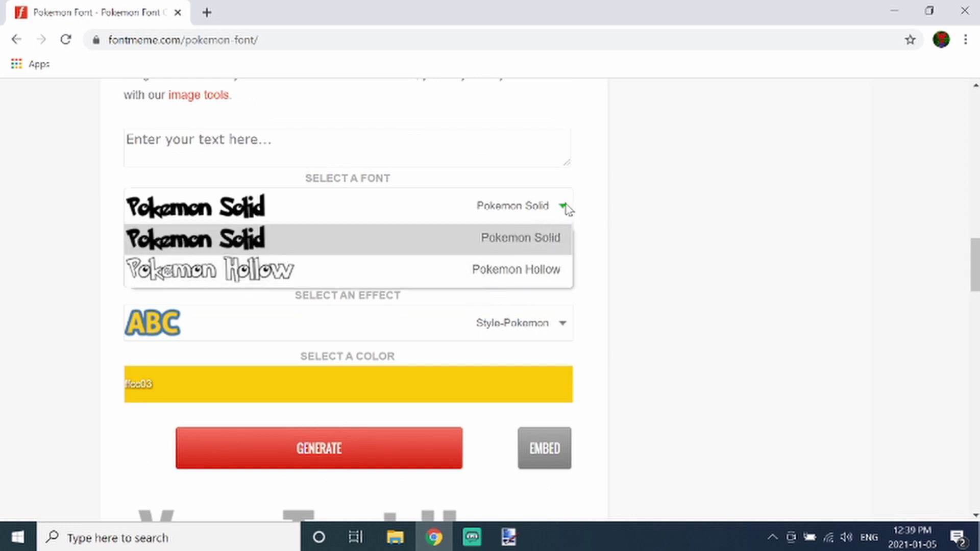
{"action": "left_click", "coordinate": [567, 210]}
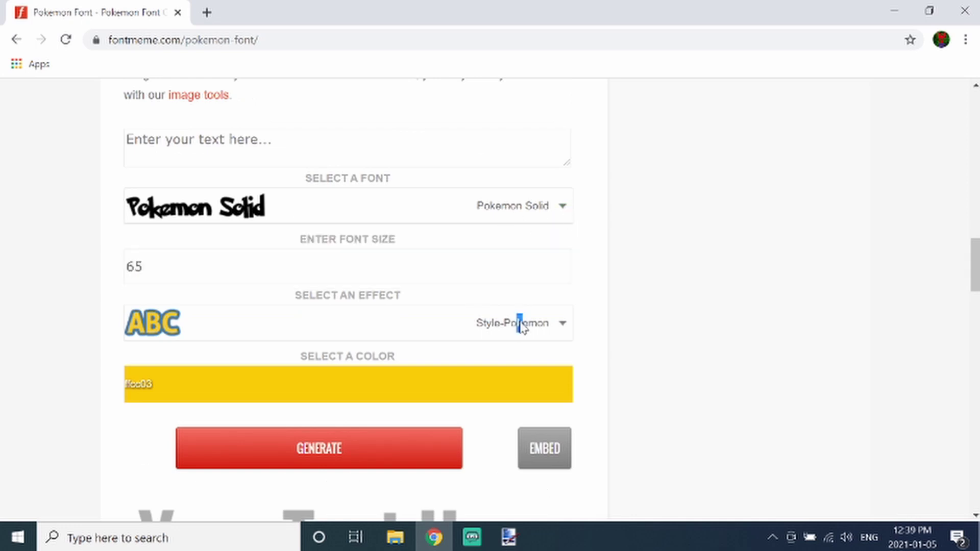
{"action": "left_click", "coordinate": [515, 331]}
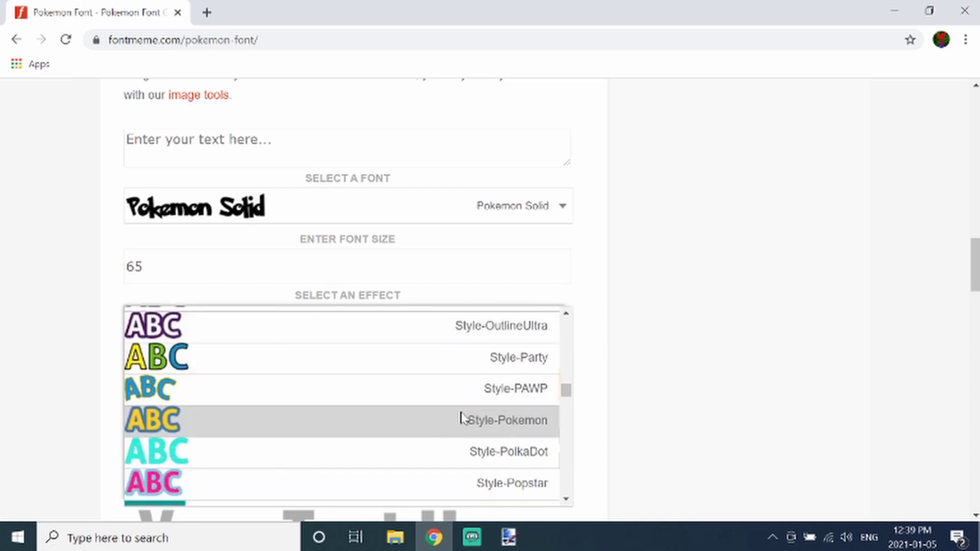
{"action": "left_click", "coordinate": [585, 379]}
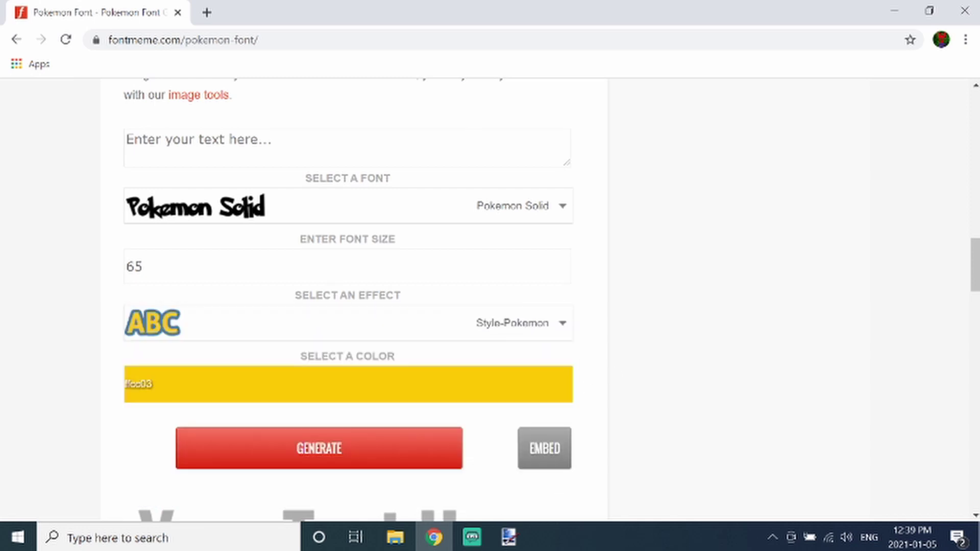
{"action": "scroll", "coordinate": [329, 246], "scroll_direction": "down", "scroll_amount": 1}
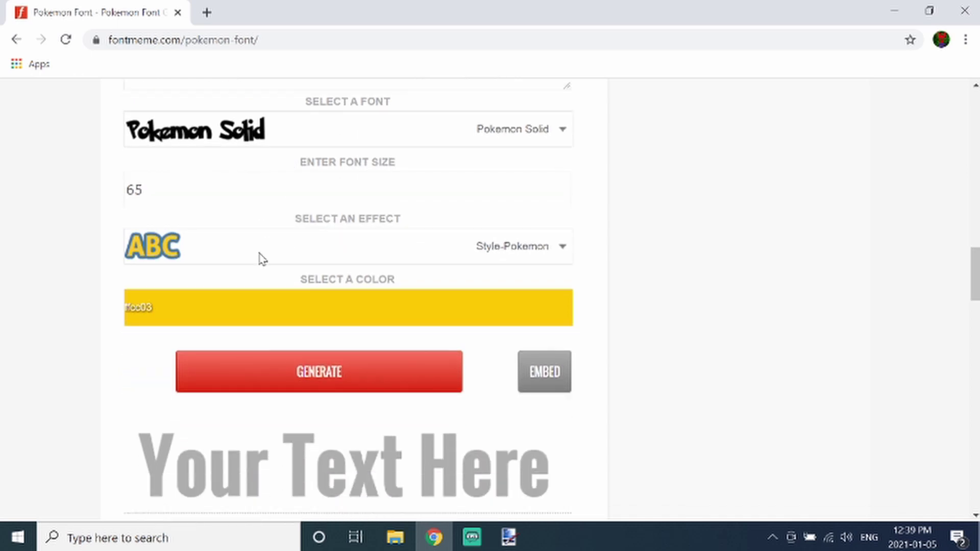
{"action": "scroll", "coordinate": [417, 287], "scroll_direction": "up", "scroll_amount": 3}
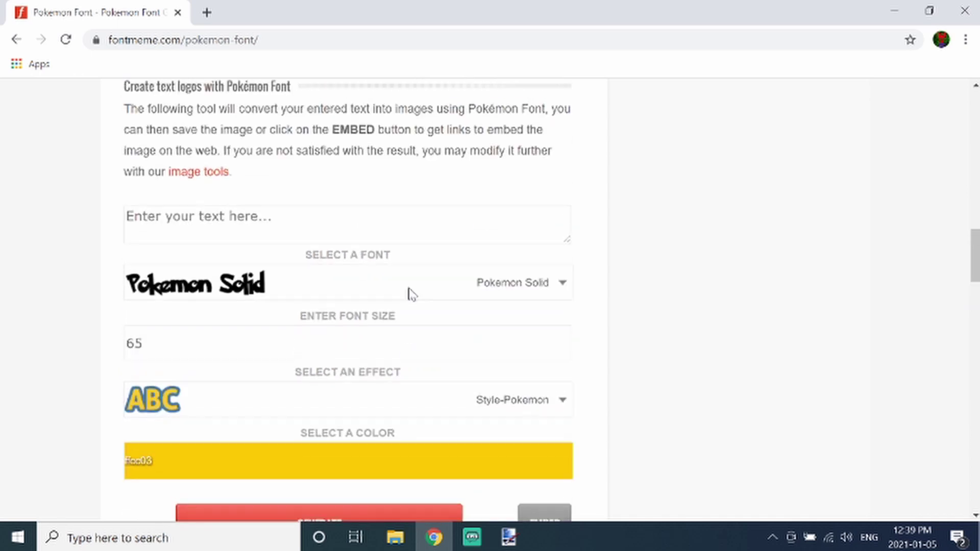
{"action": "scroll", "coordinate": [252, 217], "scroll_direction": "down", "scroll_amount": 1}
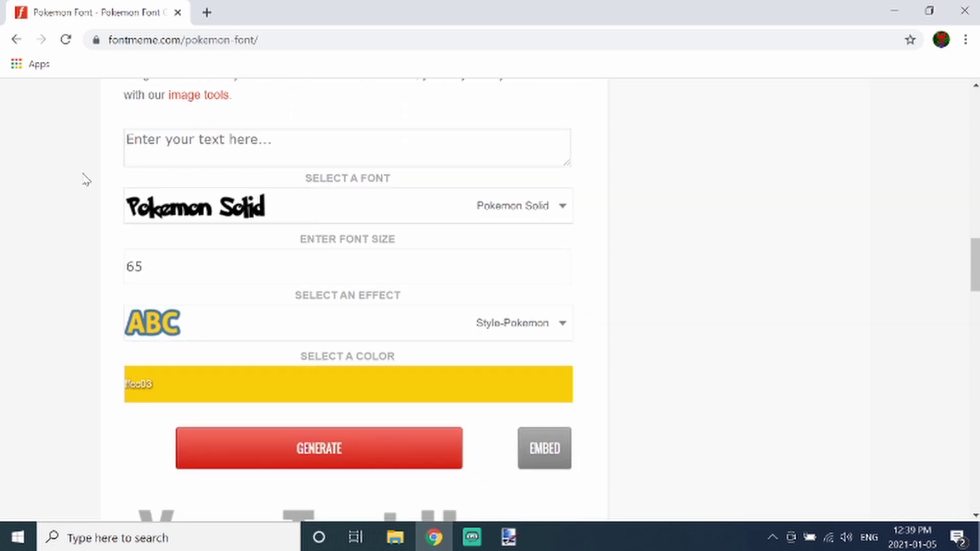
Generate the text 'PARTY' in yellow FFCC03 in the Font Meme generator
{"action": "type", "text": "PARTY"}
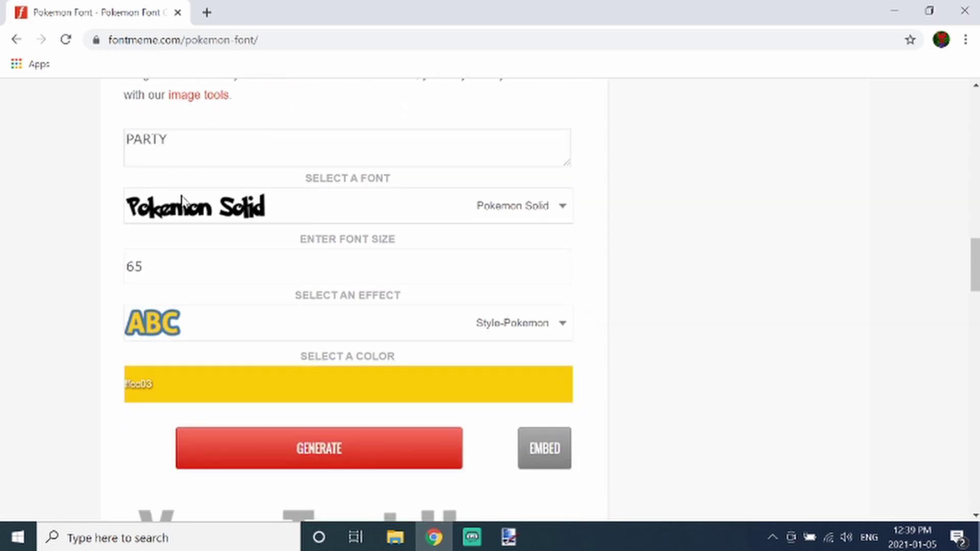
{"action": "scroll", "coordinate": [395, 317], "scroll_direction": "down", "scroll_amount": 1}
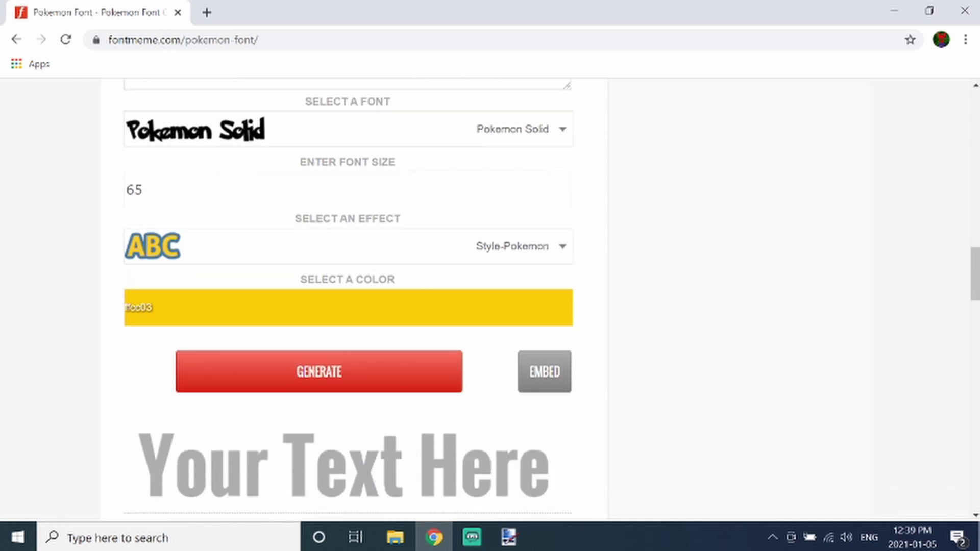
{"action": "left_click", "coordinate": [396, 312]}
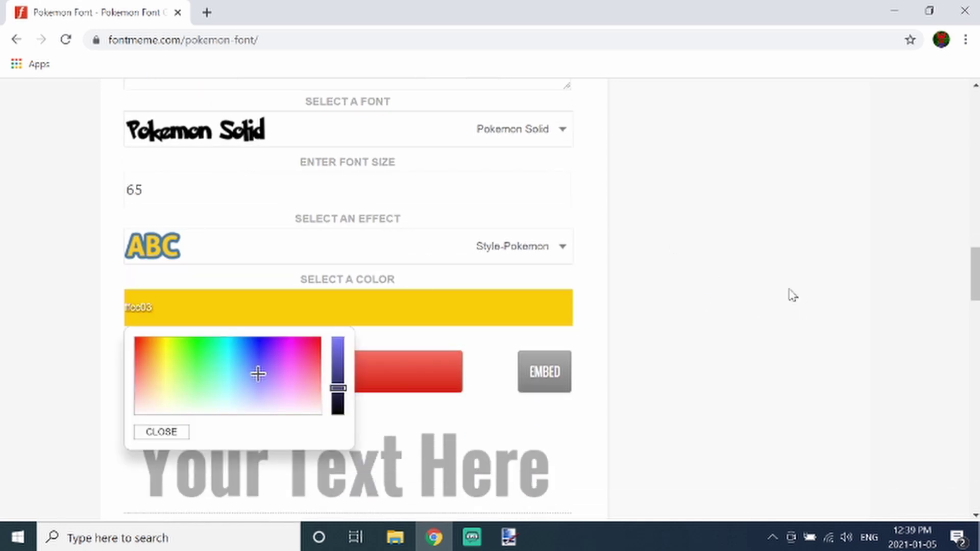
{"action": "left_click", "coordinate": [650, 343]}
{"action": "left_click", "coordinate": [360, 375]}
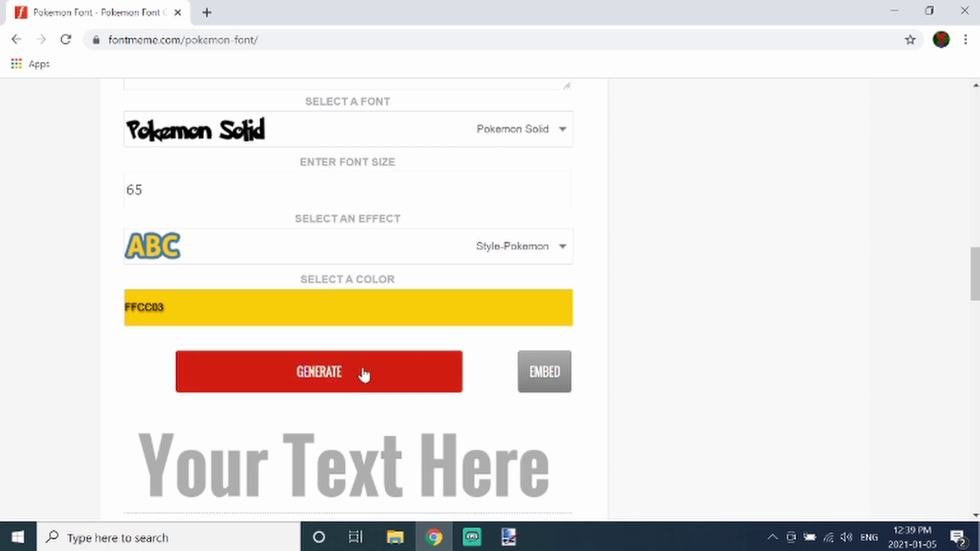
Copy the generated PARTY image and return to paint.net
{"action": "scroll", "coordinate": [500, 345], "scroll_direction": "down", "scroll_amount": 3}
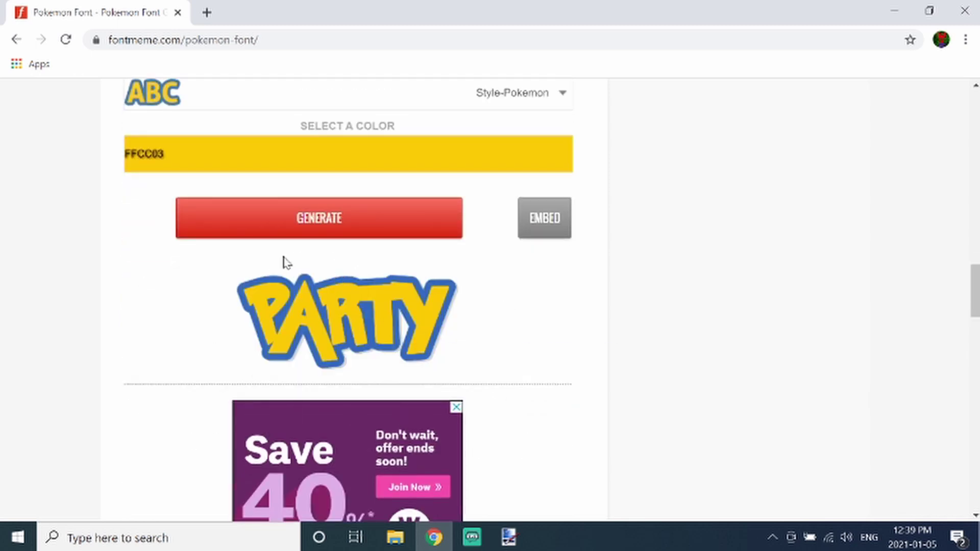
{"action": "mouse_move", "coordinate": [318, 315]}
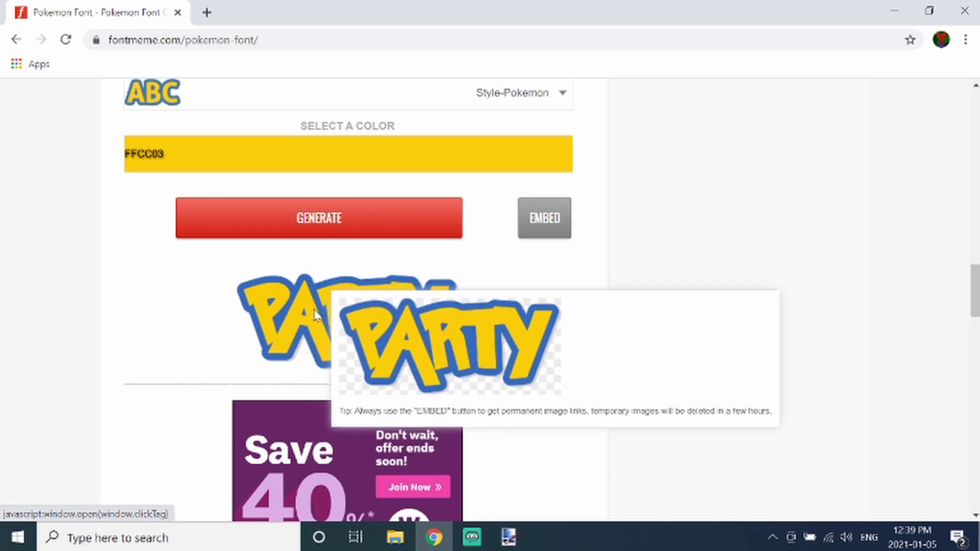
{"action": "right_click", "coordinate": [320, 316]}
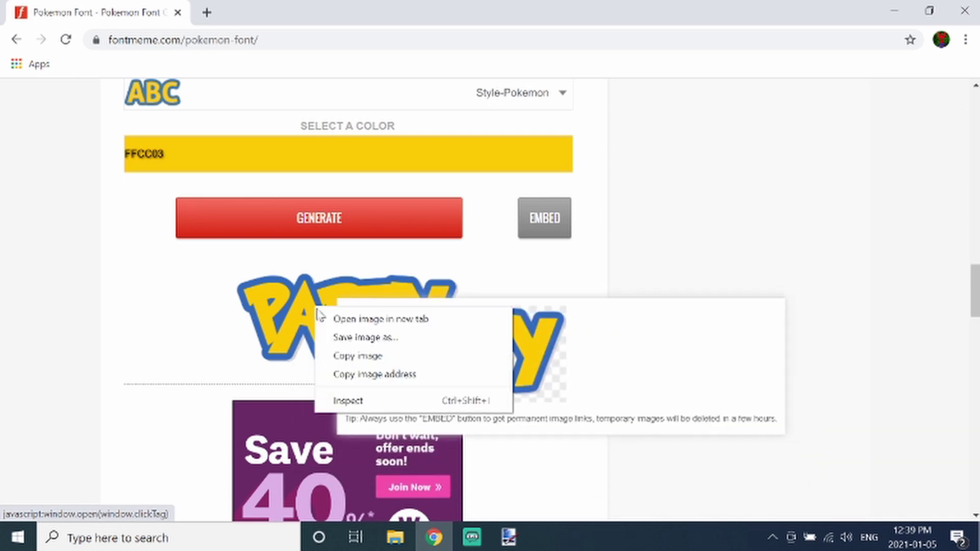
{"action": "left_click", "coordinate": [345, 357]}
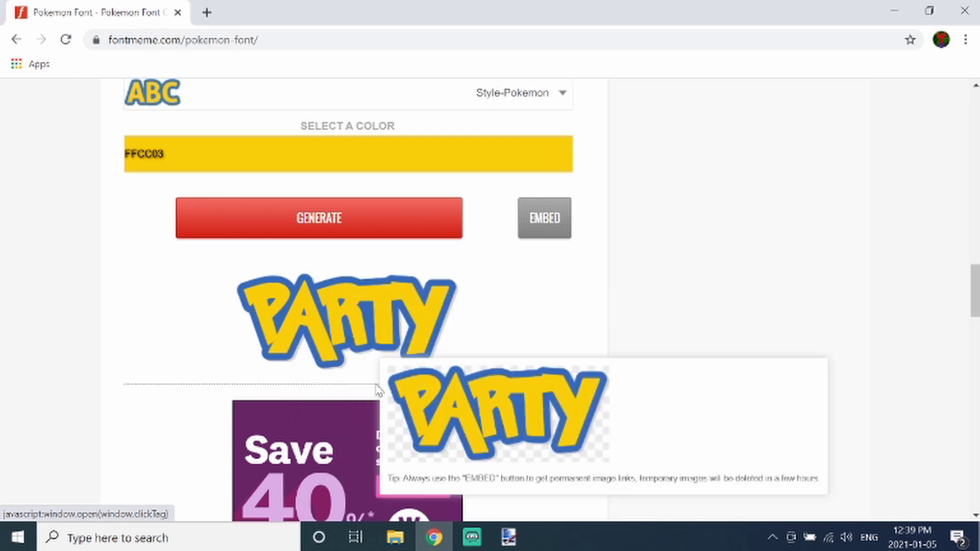
{"action": "left_click", "coordinate": [509, 537]}
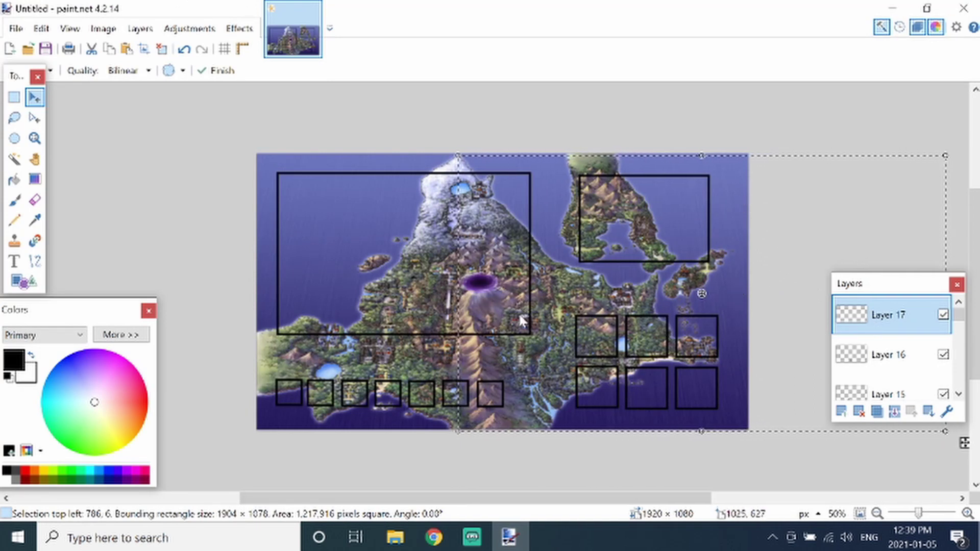
Paste the PARTY image above the six right-hand boxes and add an empty Layer 18
{"action": "key", "text": "ctrl+v"}
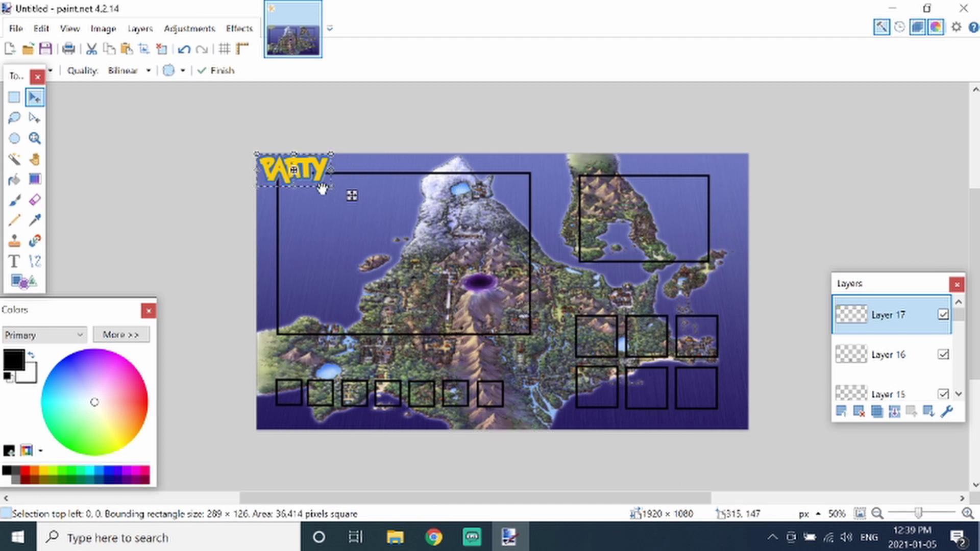
{"action": "left_click_drag", "start_coordinate": [313, 170], "coordinate": [654, 290]}
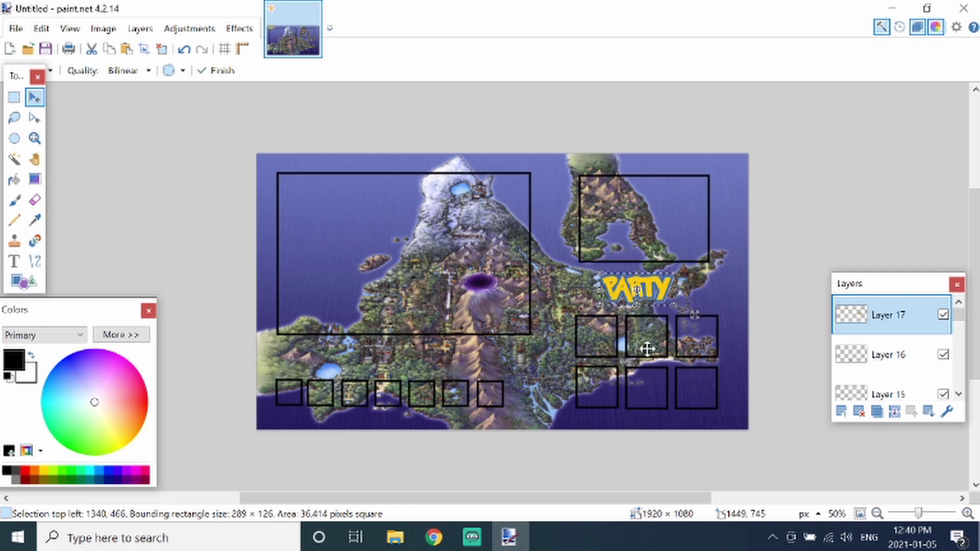
{"action": "left_click", "coordinate": [840, 413]}
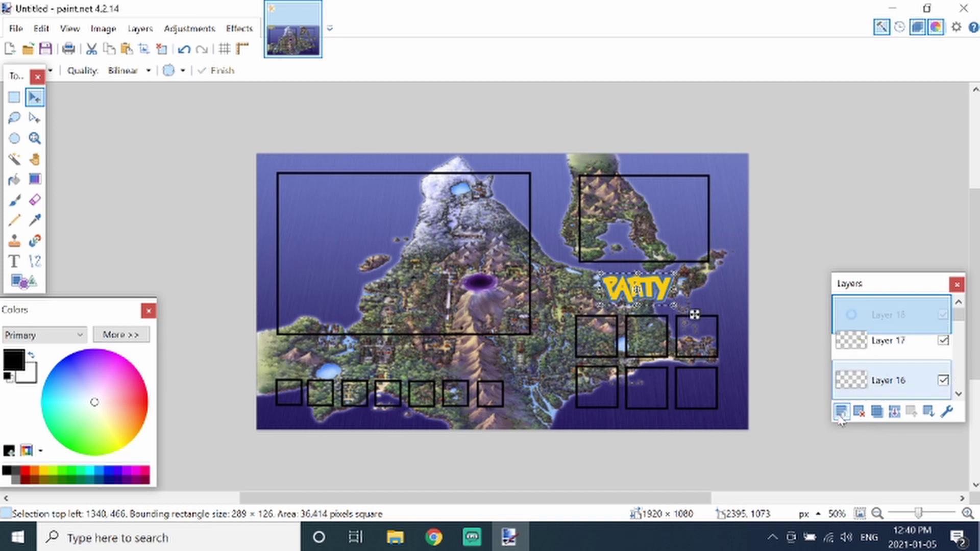
Replace PARTY with BADGES in Font Meme and generate the new image
{"action": "left_click", "coordinate": [434, 537]}
{"action": "scroll", "coordinate": [468, 251], "scroll_direction": "up", "scroll_amount": 5}
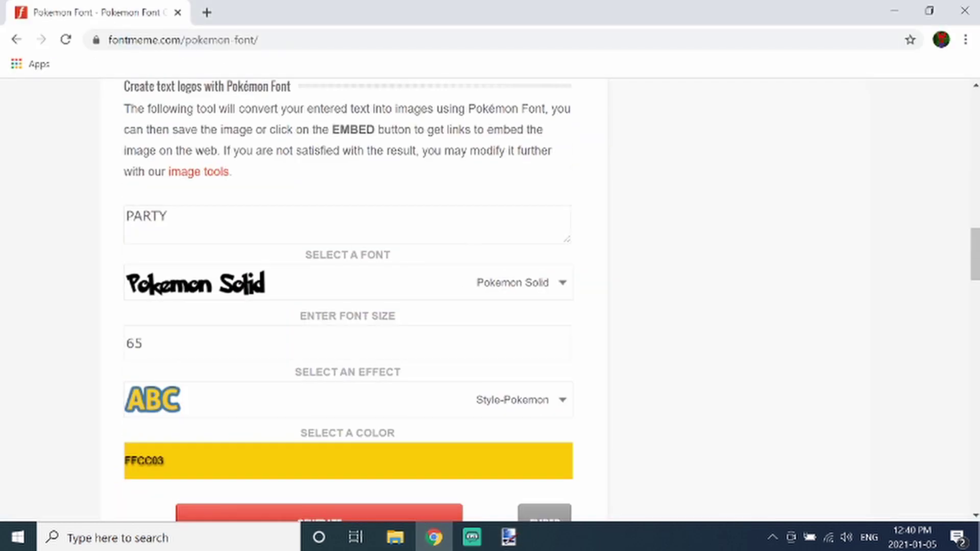
{"action": "left_click_drag", "start_coordinate": [171, 216], "coordinate": [25, 177]}
{"action": "type", "text": "BADGES"}
{"action": "scroll", "coordinate": [456, 264], "scroll_direction": "down", "scroll_amount": 3}
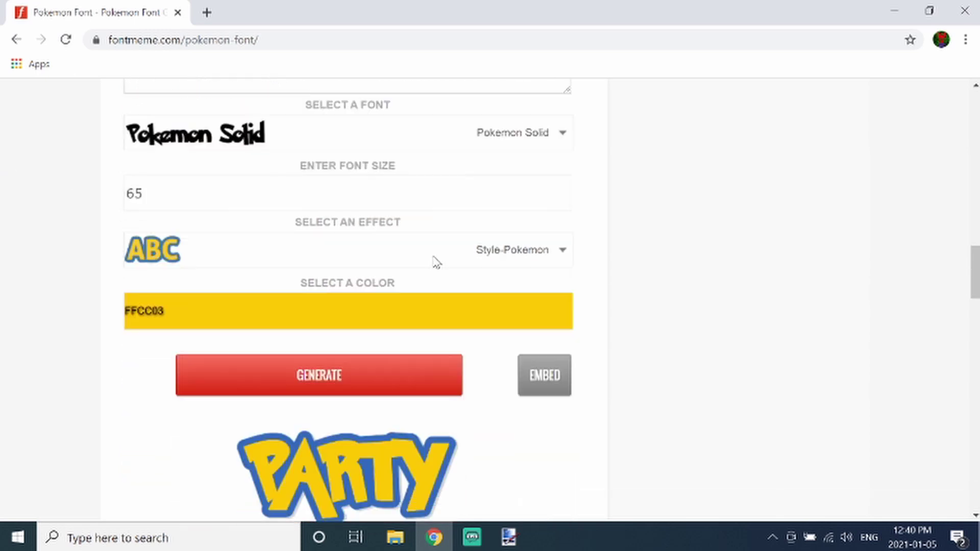
{"action": "left_click", "coordinate": [363, 362]}
Copy the generated BADGES image and return to paint.net
{"action": "scroll", "coordinate": [387, 359], "scroll_direction": "down", "scroll_amount": 2}
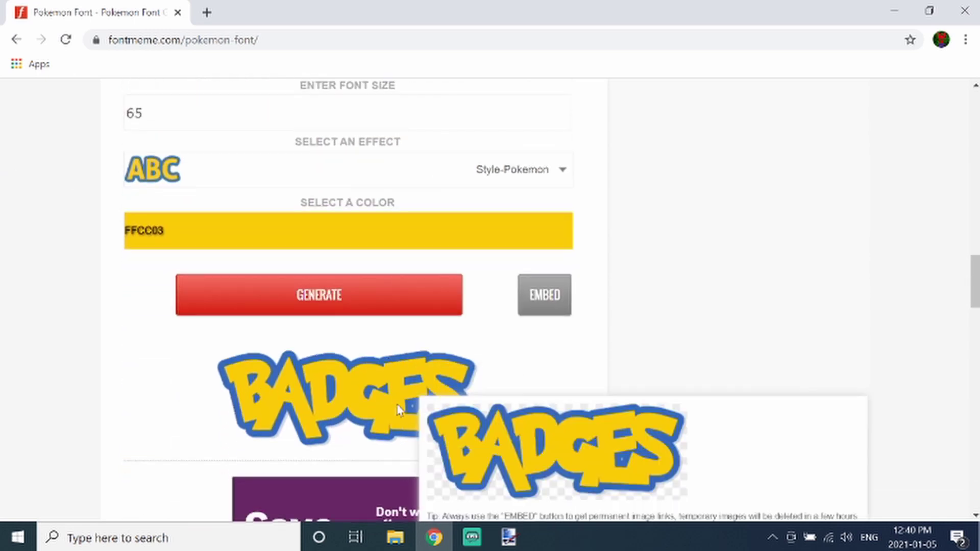
{"action": "right_click", "coordinate": [398, 406]}
{"action": "left_click", "coordinate": [494, 460]}
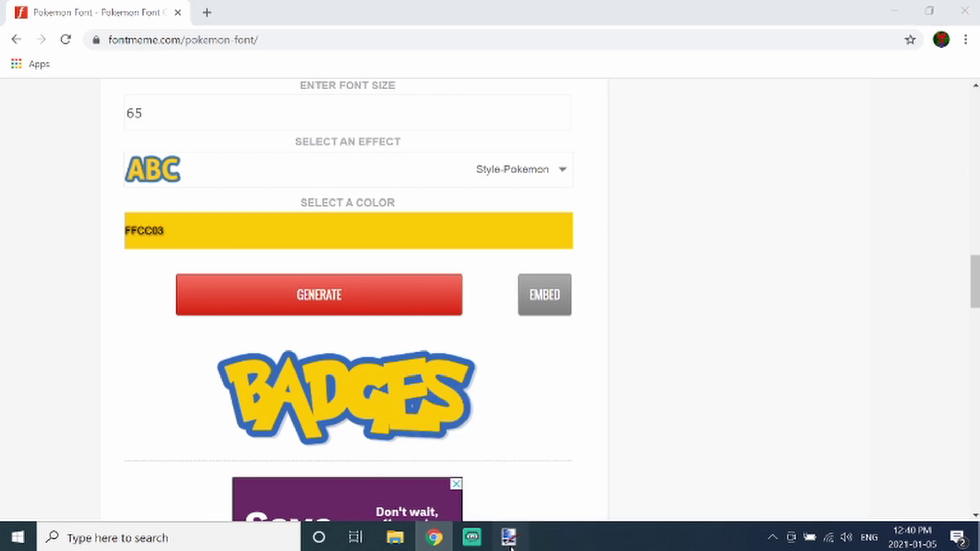
{"action": "left_click", "coordinate": [509, 537]}
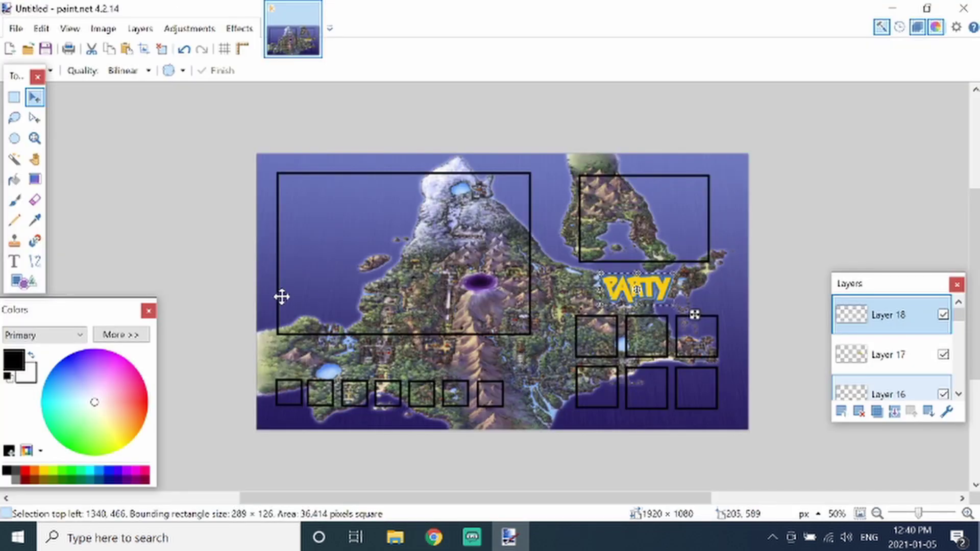
Paste the BADGES image and place it above the bottom-left row of seven boxes
{"action": "key", "text": "ctrl+v"}
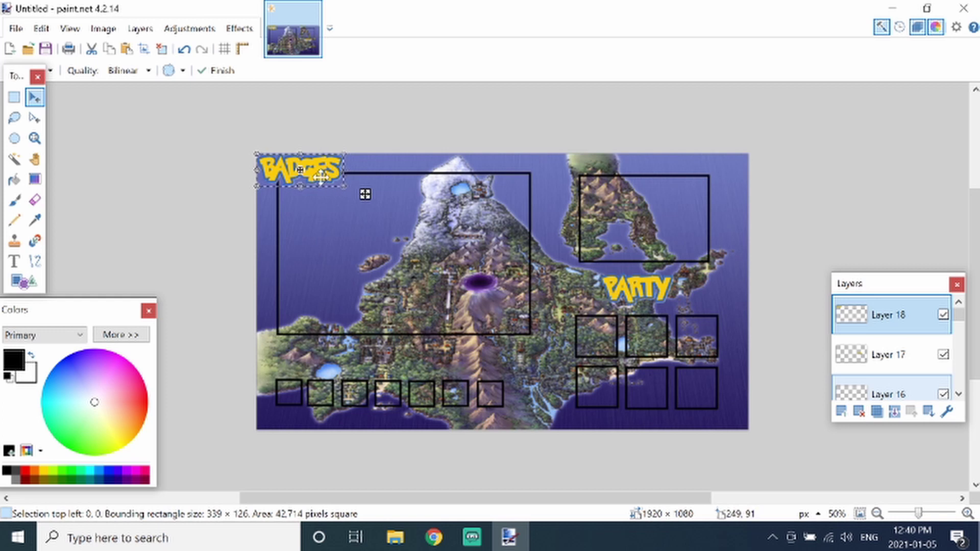
{"action": "mouse_move", "coordinate": [325, 189]}
{"action": "left_mouse_down"}
{"action": "mouse_move", "coordinate": [312, 297]}
{"action": "mouse_move", "coordinate": [335, 366]}
{"action": "left_mouse_up"}
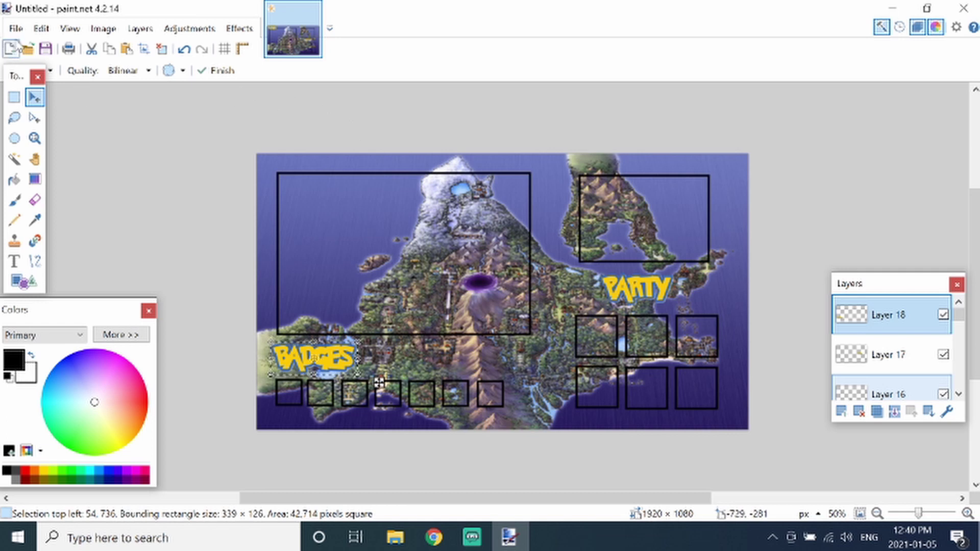
Use File > Save As to store the overlay under the name 'Pokemon Overlay'
{"action": "left_click", "coordinate": [16, 28]}
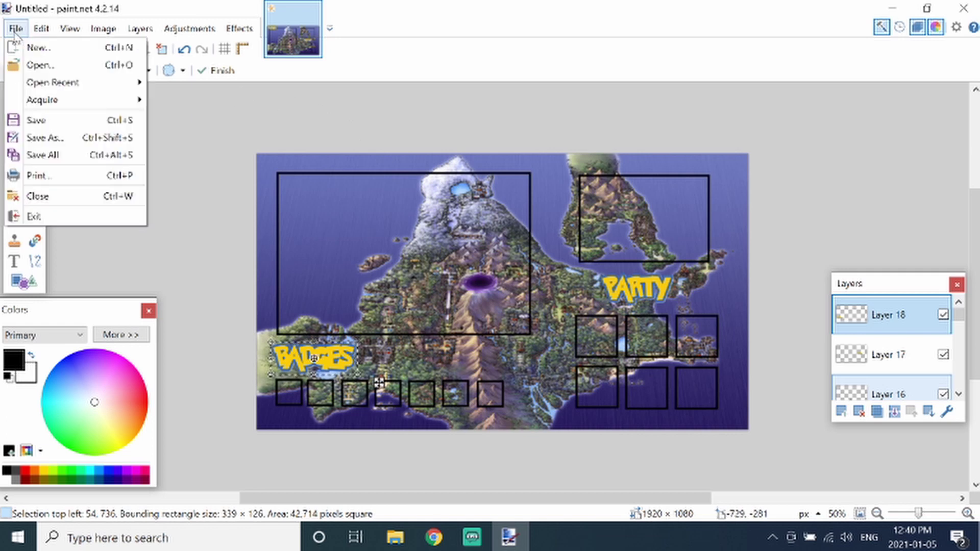
{"action": "left_click", "coordinate": [62, 143]}
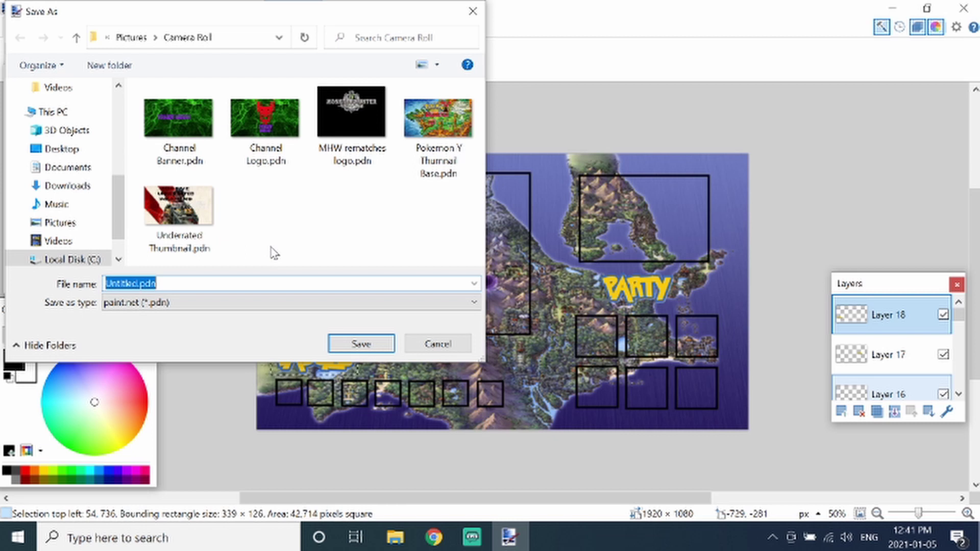
{"action": "type", "text": "Pokemon"}
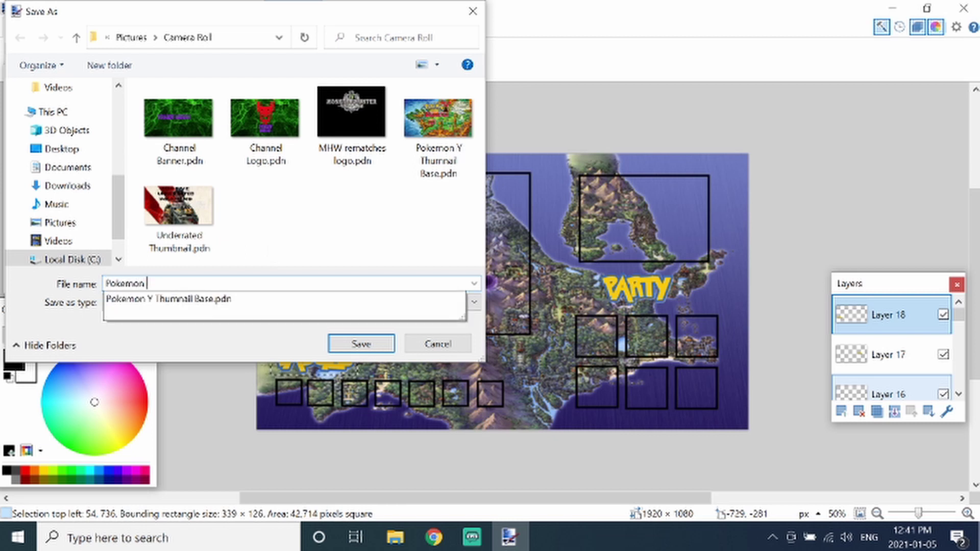
{"action": "type", "text": " Overlay"}
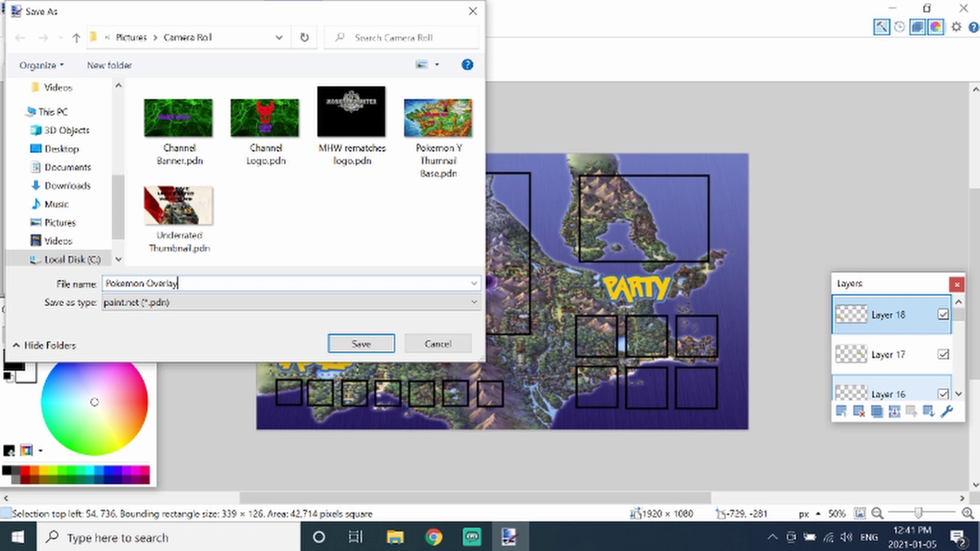
{"action": "left_click", "coordinate": [361, 344]}
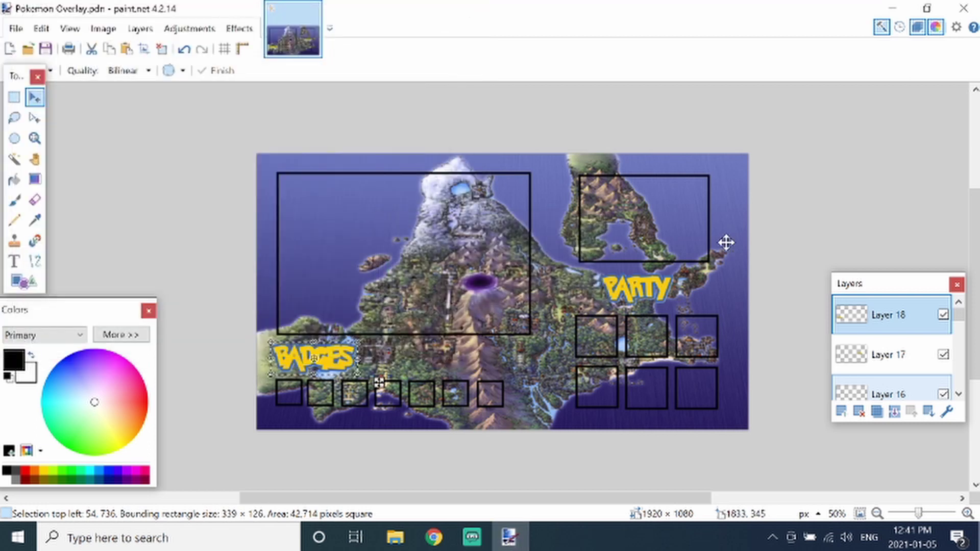